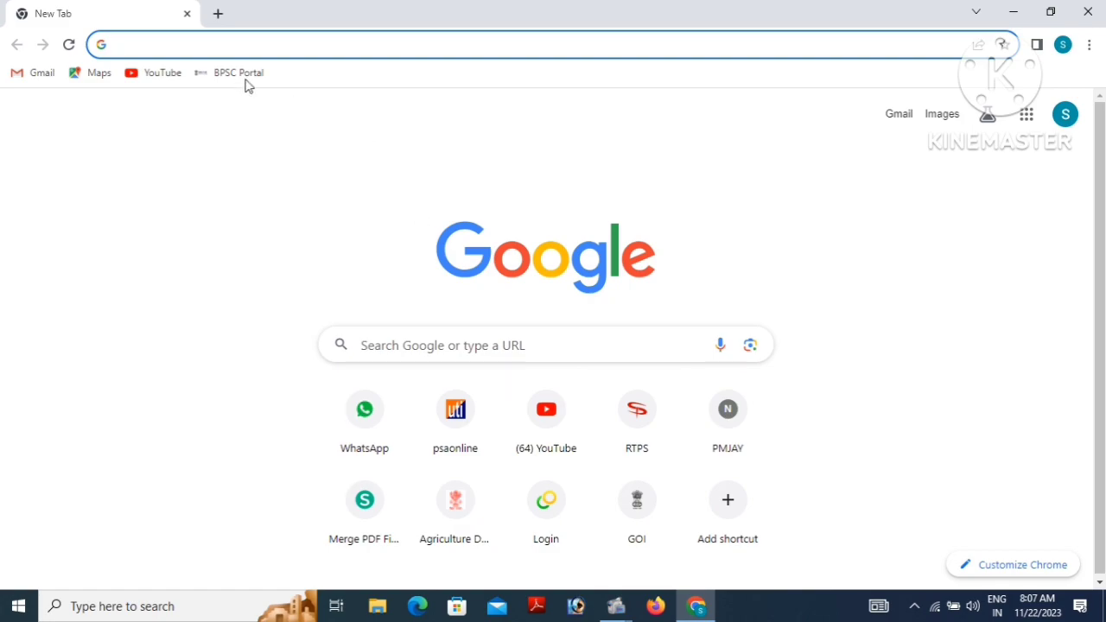
- Search Google for "sbi careers.in" and open the "Home - Careers - SBI" result
{"action": "left_click", "coordinate": [179, 41]}
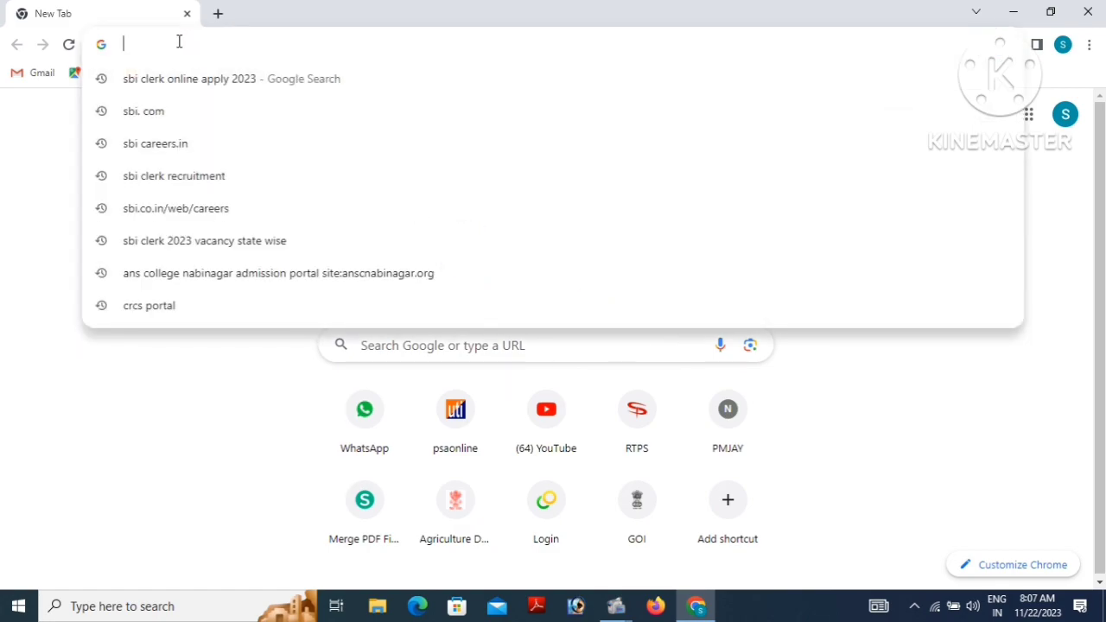
{"action": "type", "text": "sb"}
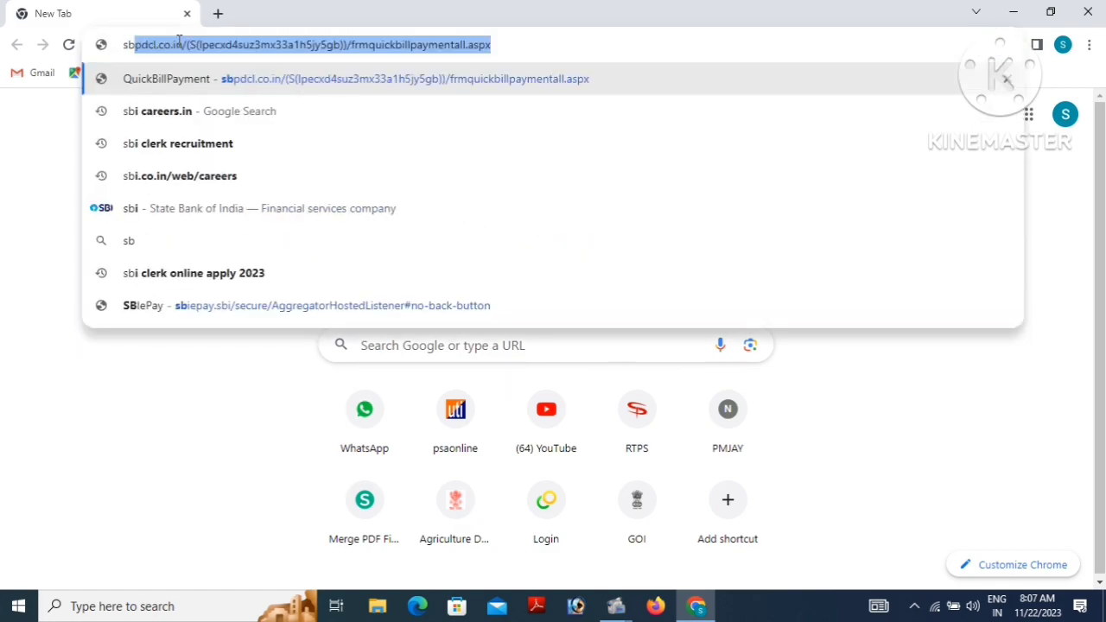
{"action": "type", "text": "i"}
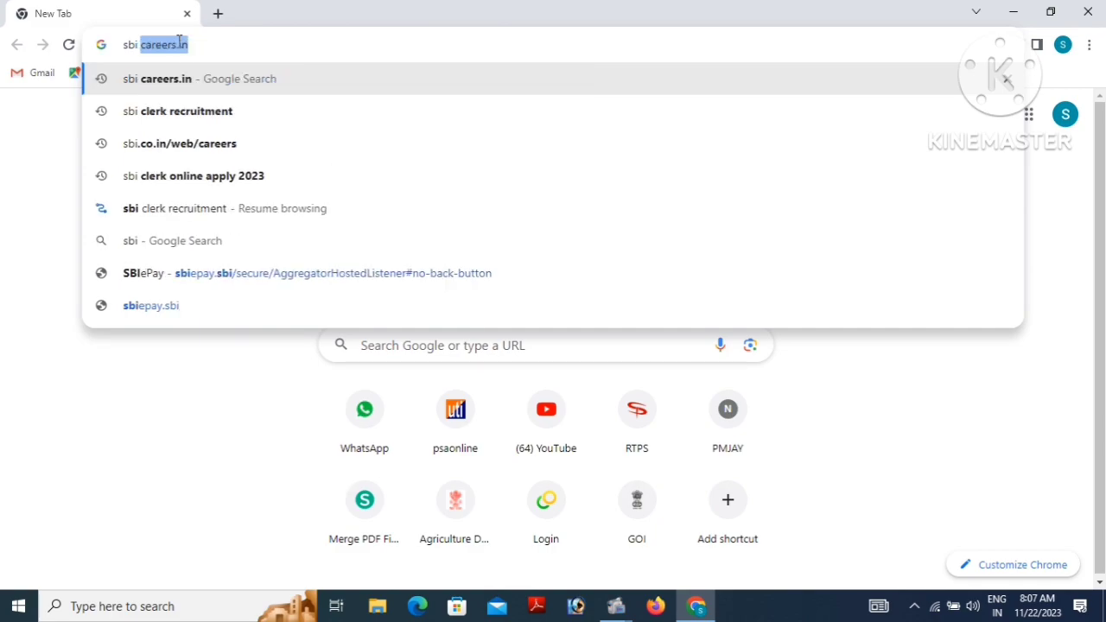
{"action": "left_click", "coordinate": [215, 78]}
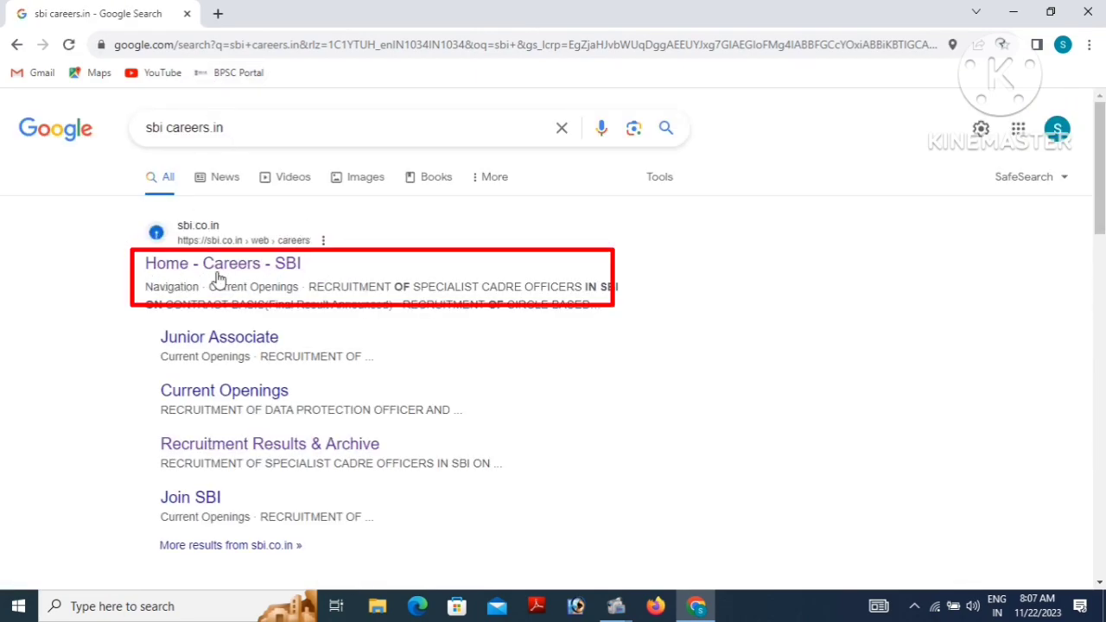
{"action": "left_click", "coordinate": [268, 274]}
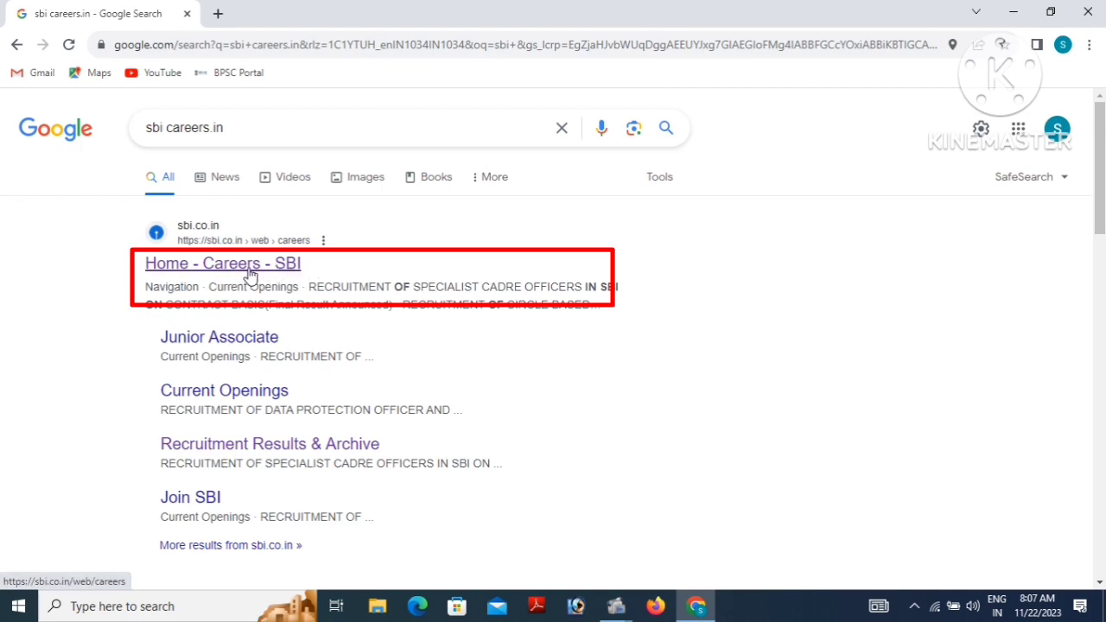
{"action": "left_click", "coordinate": [251, 275]}
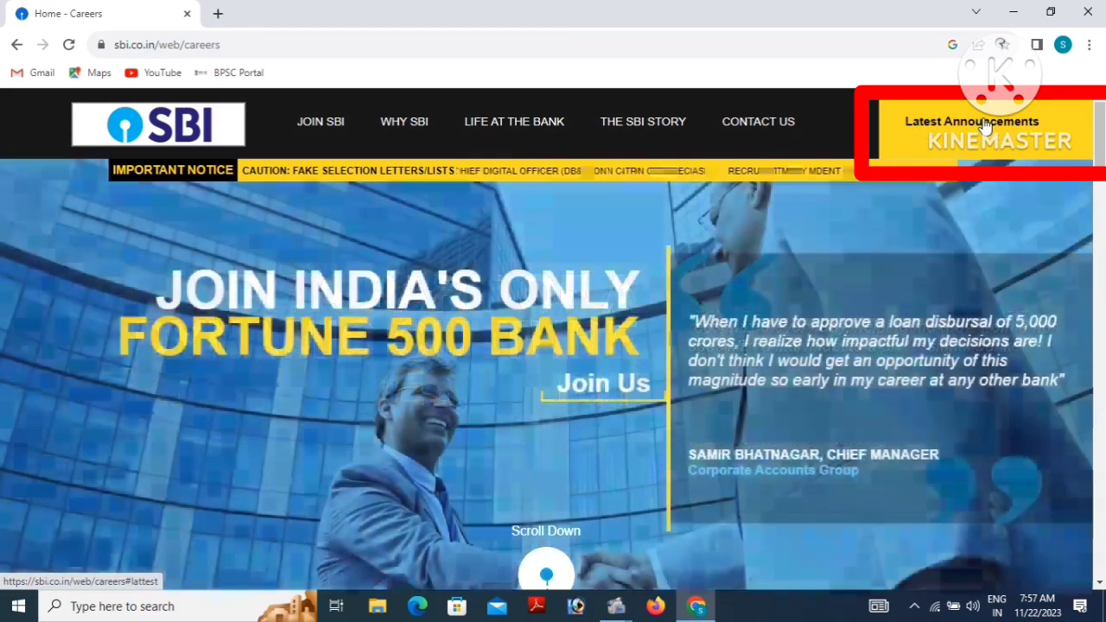
- Find the Junior Associates recruitment (CRPD/CR/2023-24/27) in the latest announcements and open its online application page
{"action": "left_click", "coordinate": [985, 125]}
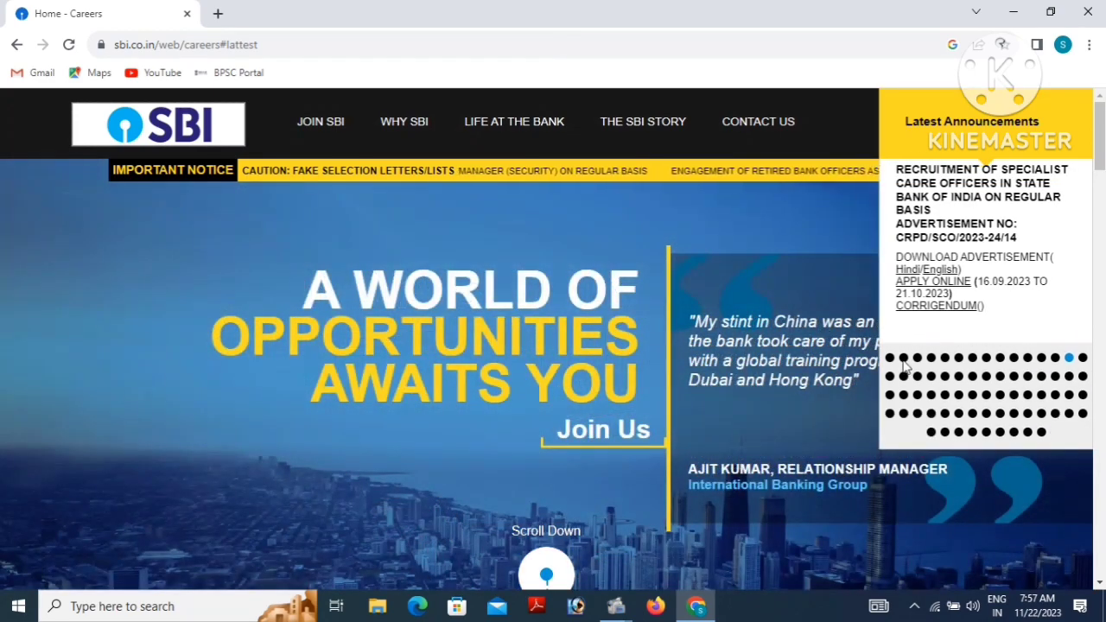
{"action": "left_click", "coordinate": [904, 308]}
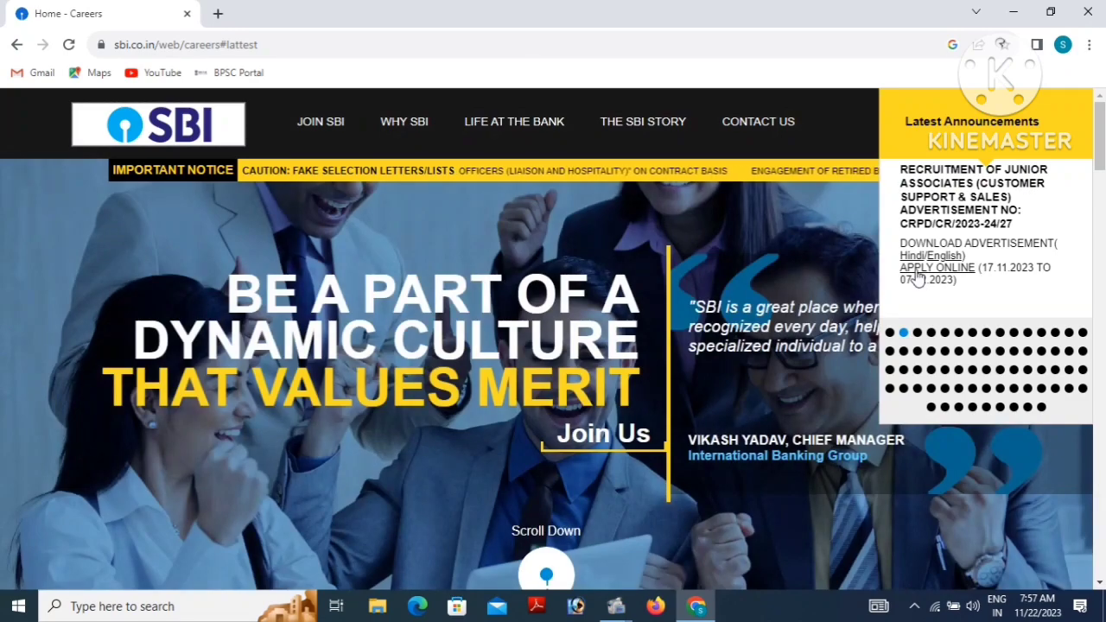
{"action": "left_click", "coordinate": [920, 268]}
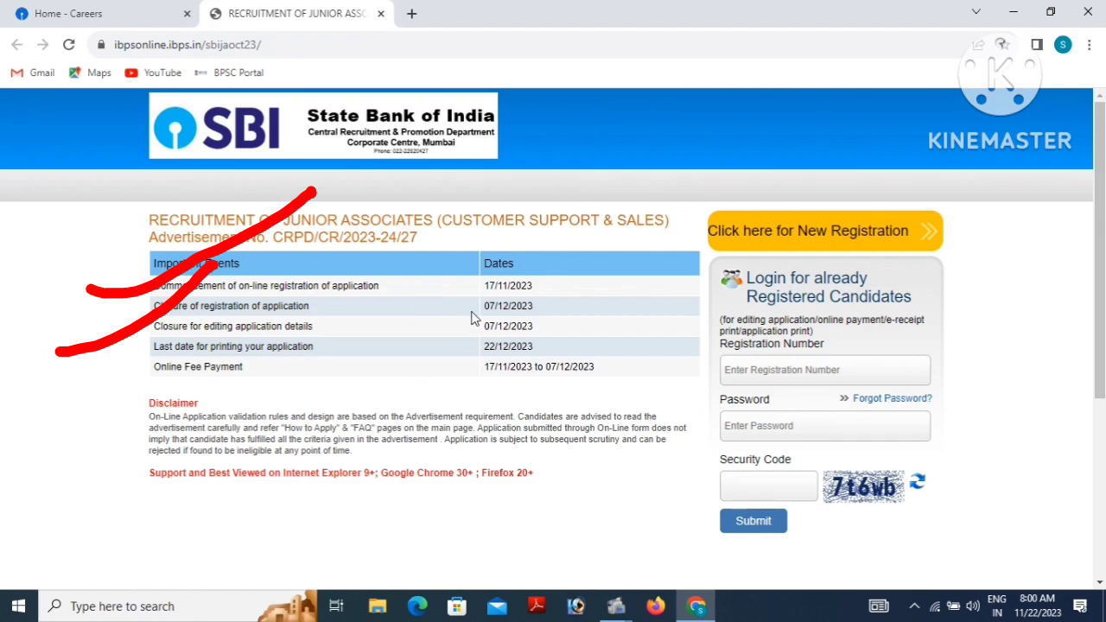
- Review the registration, application printing and online fee payment dates in the Important Events table
{"action": "left_click_drag", "start_coordinate": [483, 292], "coordinate": [545, 287]}
{"action": "left_click", "coordinate": [545, 287]}
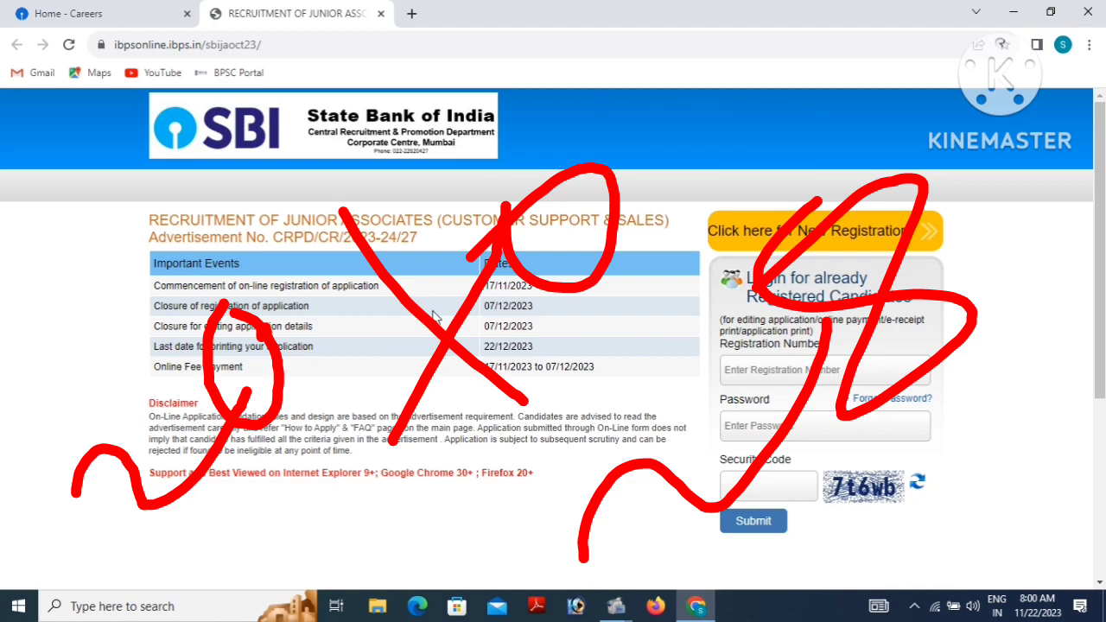
{"action": "left_click_drag", "start_coordinate": [481, 306], "coordinate": [543, 308]}
{"action": "left_click", "coordinate": [544, 304]}
{"action": "left_click_drag", "start_coordinate": [484, 350], "coordinate": [538, 352]}
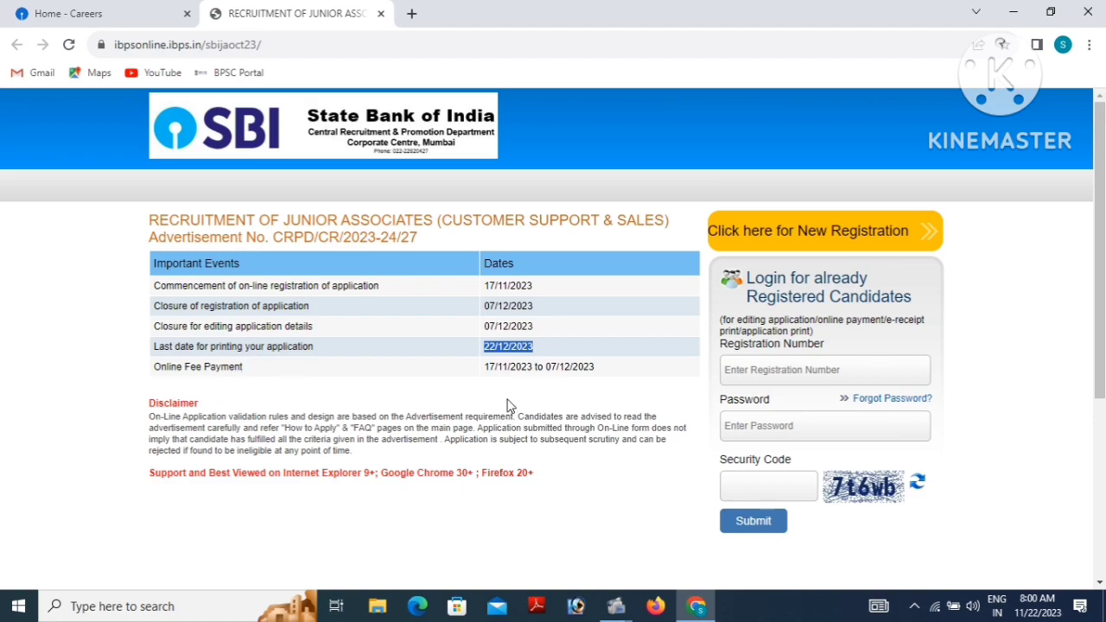
{"action": "left_click_drag", "start_coordinate": [485, 366], "coordinate": [600, 374]}
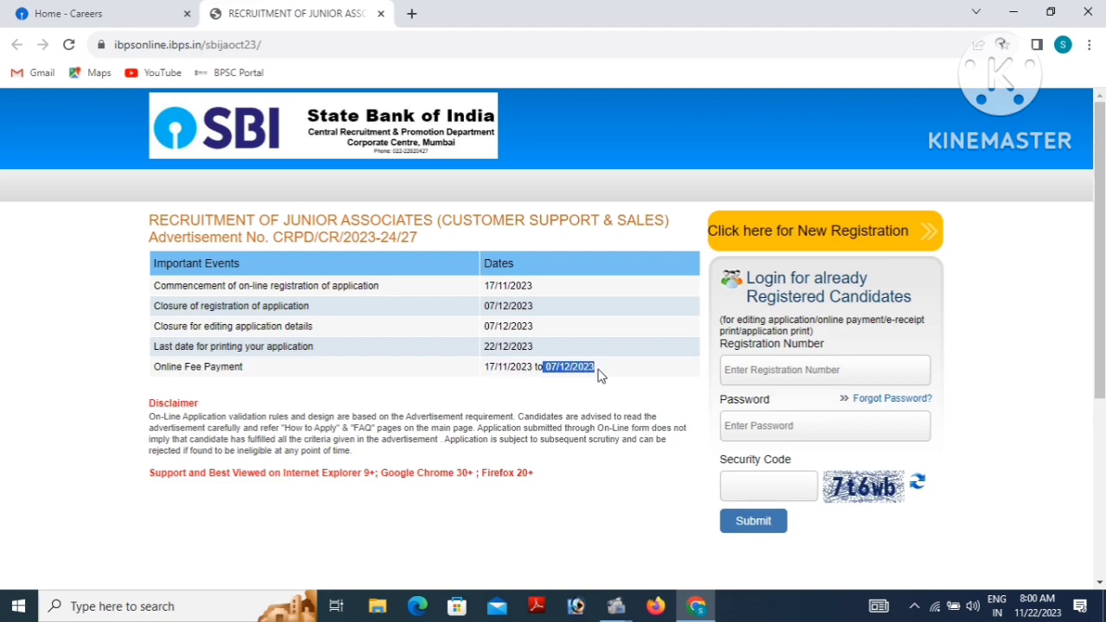
{"action": "left_click", "coordinate": [461, 387]}
- Start a new candidate registration and go to the first name and confirm first name fields of Basic Info
{"action": "left_click", "coordinate": [796, 232]}
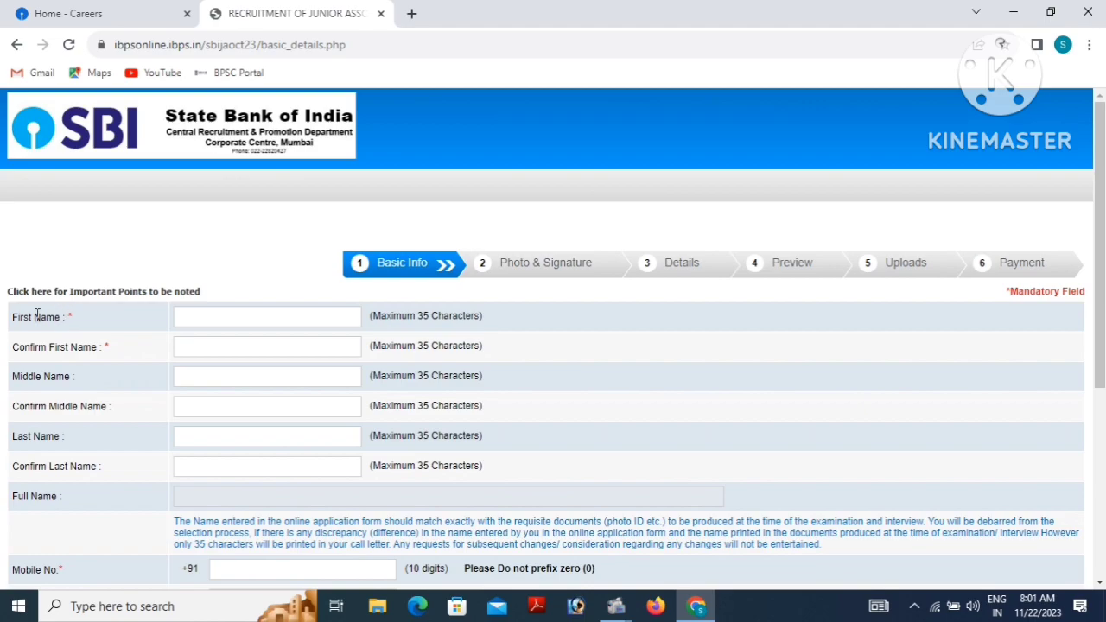
{"action": "left_click", "coordinate": [193, 317]}
{"action": "left_click", "coordinate": [210, 350]}
- Go through the mobile number and email fields of the Basic Info form, choosing gmail.com as the email domain
{"action": "scroll", "coordinate": [210, 452], "scroll_direction": "down", "scroll_amount": 2}
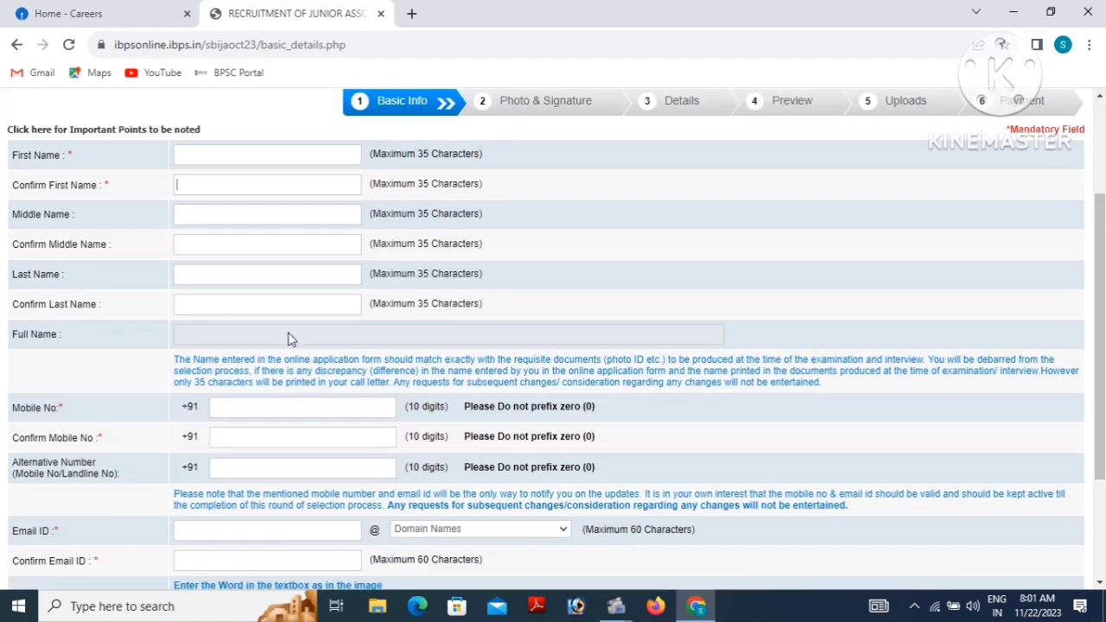
{"action": "scroll", "coordinate": [281, 394], "scroll_direction": "down", "scroll_amount": 1}
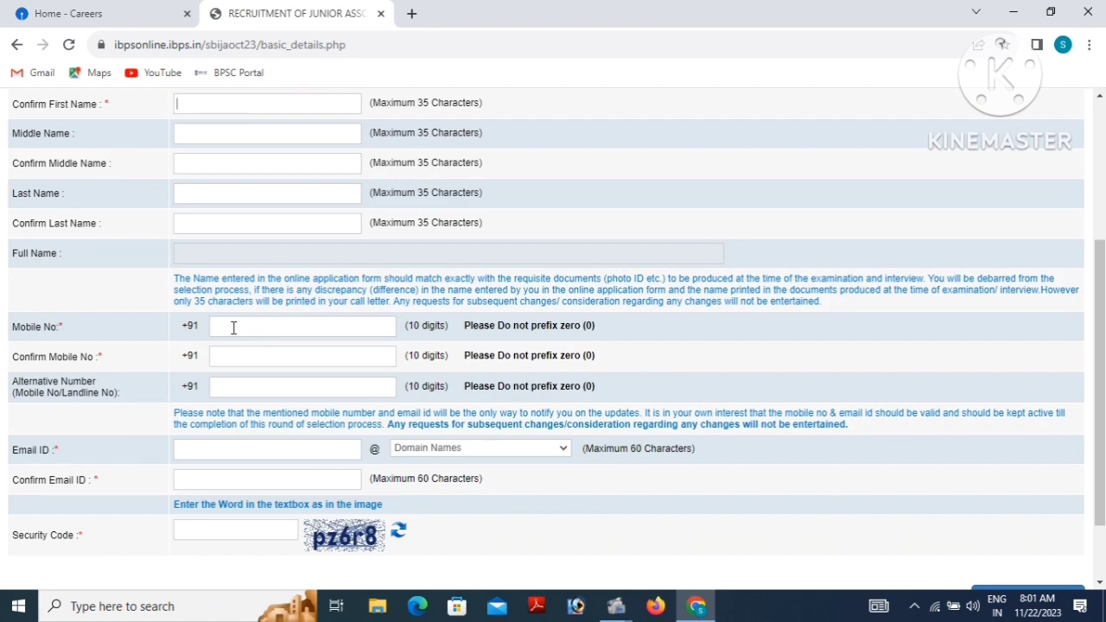
{"action": "left_click", "coordinate": [311, 332]}
{"action": "left_click", "coordinate": [436, 447]}
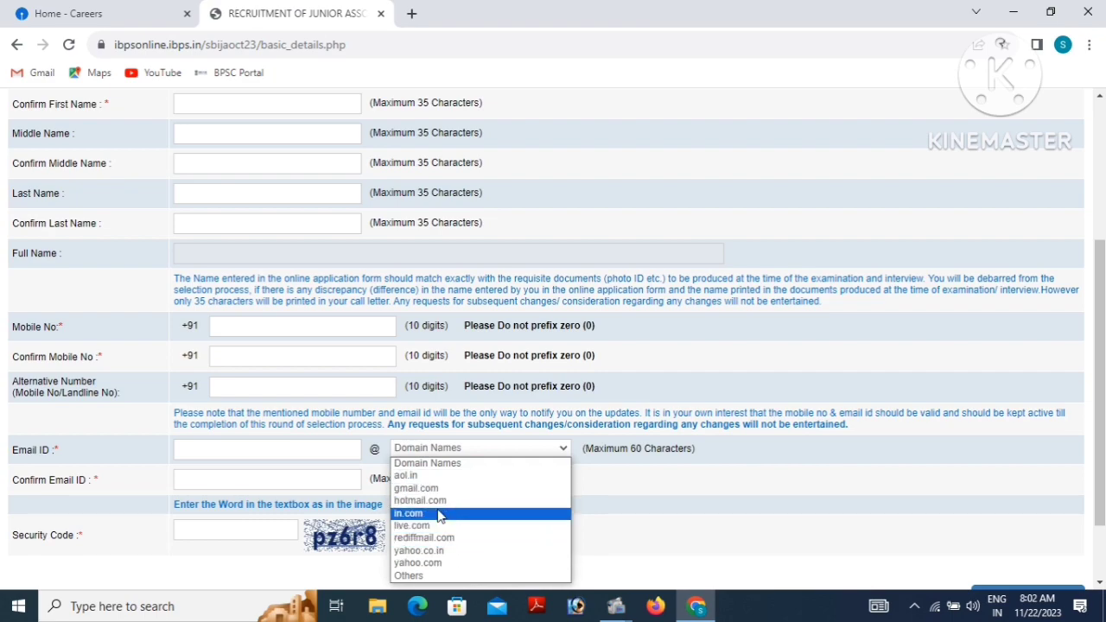
{"action": "left_click", "coordinate": [436, 493]}
{"action": "left_click", "coordinate": [229, 448]}
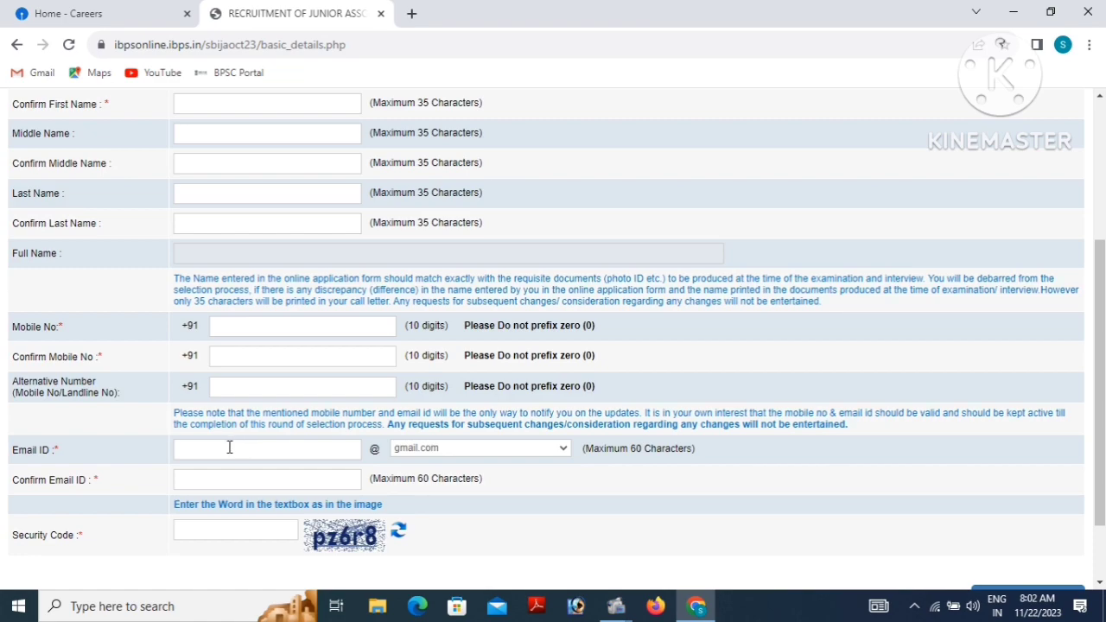
{"action": "scroll", "coordinate": [328, 467], "scroll_direction": "down", "scroll_amount": 1}
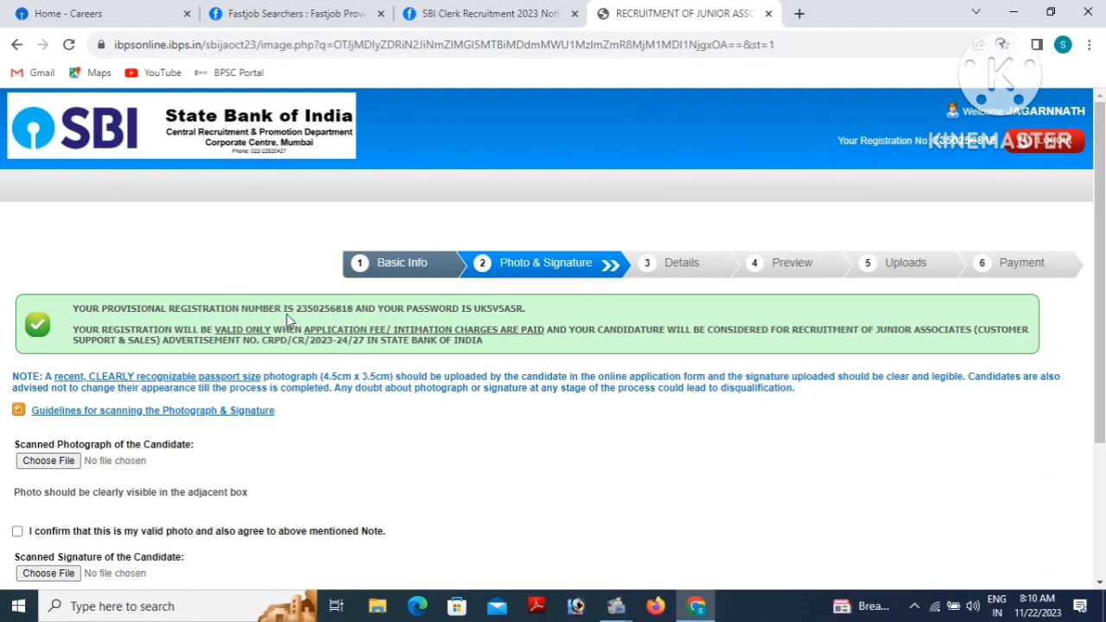
- Highlight the provisional registration number and password issued to the candidate
{"action": "left_click_drag", "start_coordinate": [294, 313], "coordinate": [529, 310]}
{"action": "left_click", "coordinate": [403, 314]}
{"action": "left_click_drag", "start_coordinate": [475, 308], "coordinate": [526, 309]}
- Open the guidelines for scanning the photograph and signature and read them through to the final notes
{"action": "scroll", "coordinate": [235, 390], "scroll_direction": "down", "scroll_amount": 2}
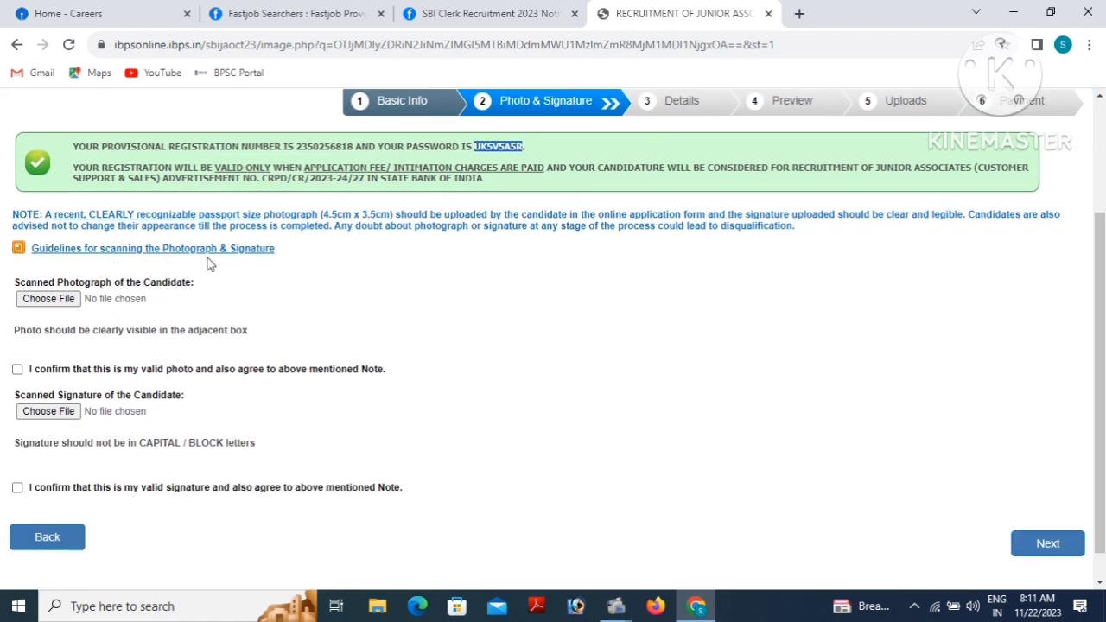
{"action": "left_click", "coordinate": [116, 250]}
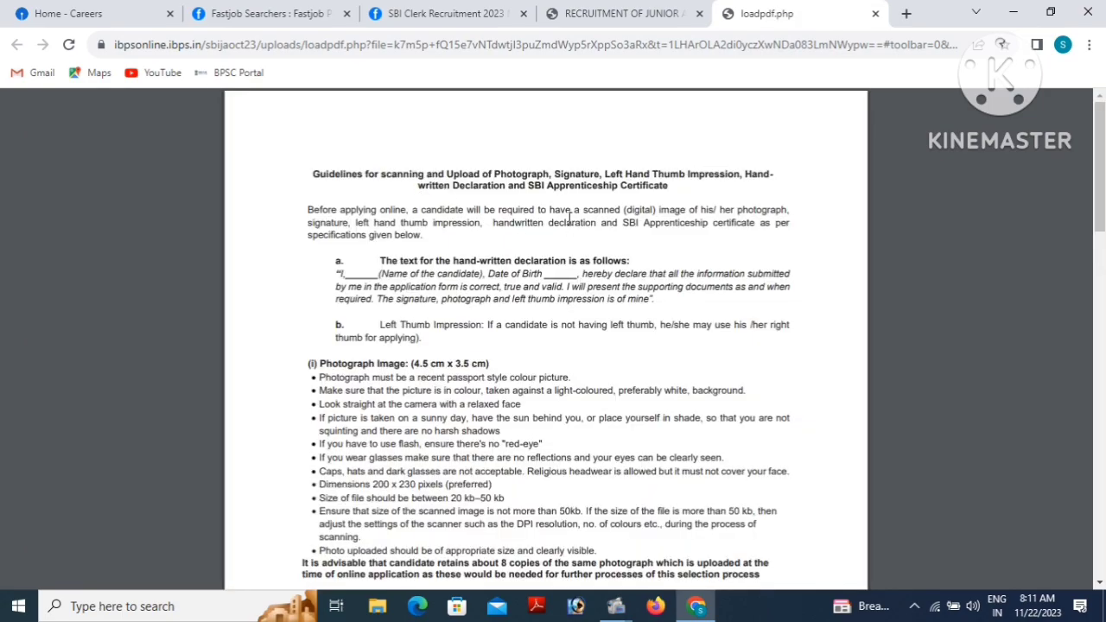
{"action": "scroll", "coordinate": [489, 291], "scroll_direction": "down", "scroll_amount": 5}
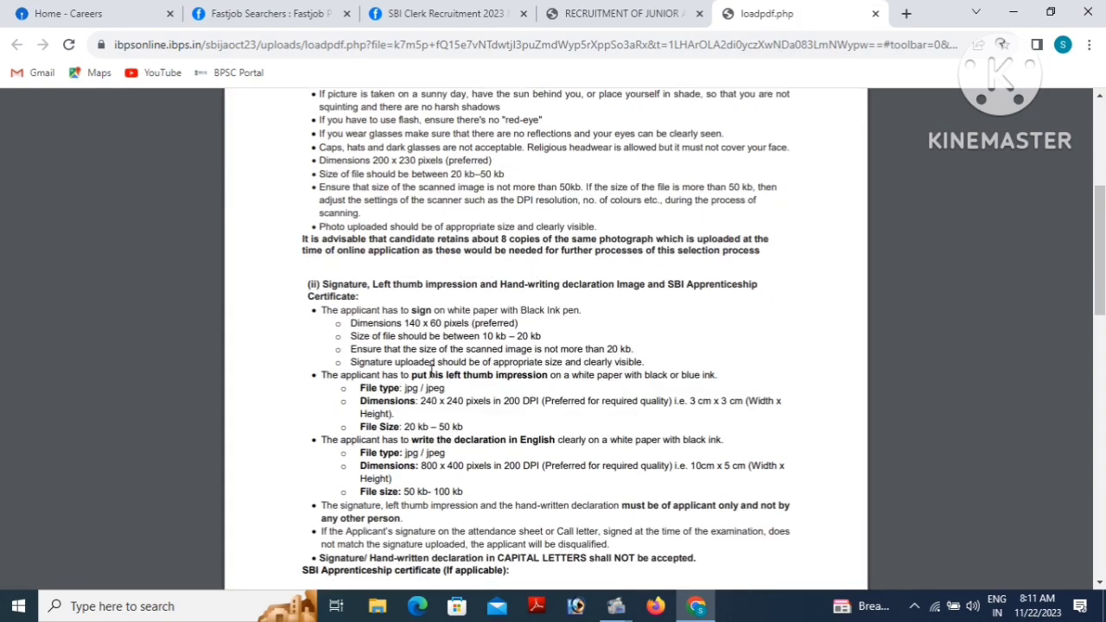
{"action": "scroll", "coordinate": [454, 362], "scroll_direction": "down", "scroll_amount": 1}
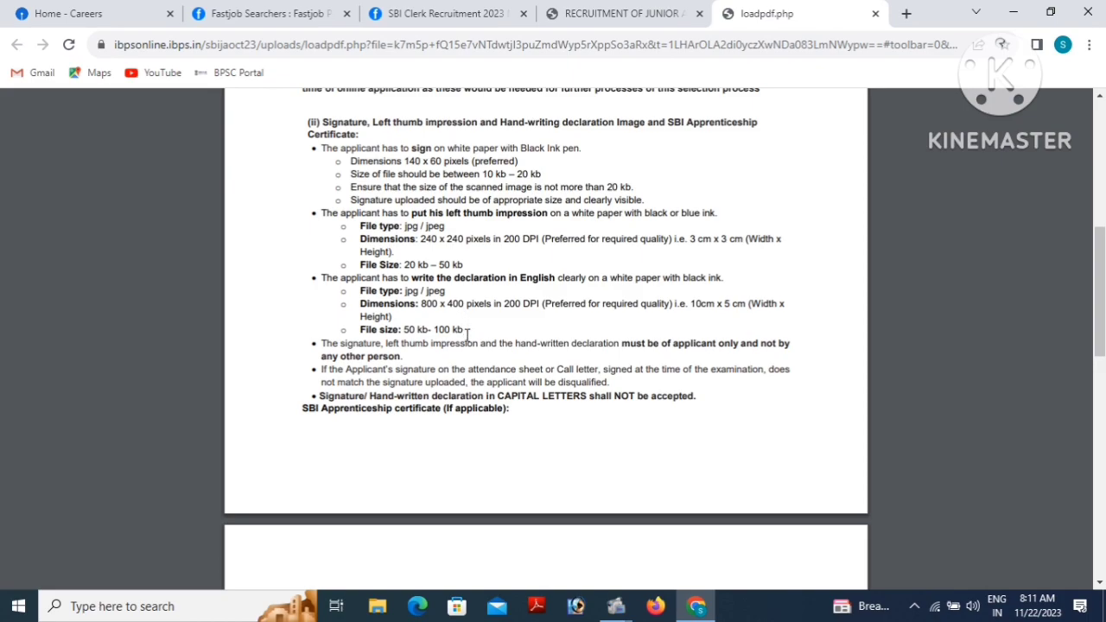
{"action": "scroll", "coordinate": [466, 335], "scroll_direction": "down", "scroll_amount": 7}
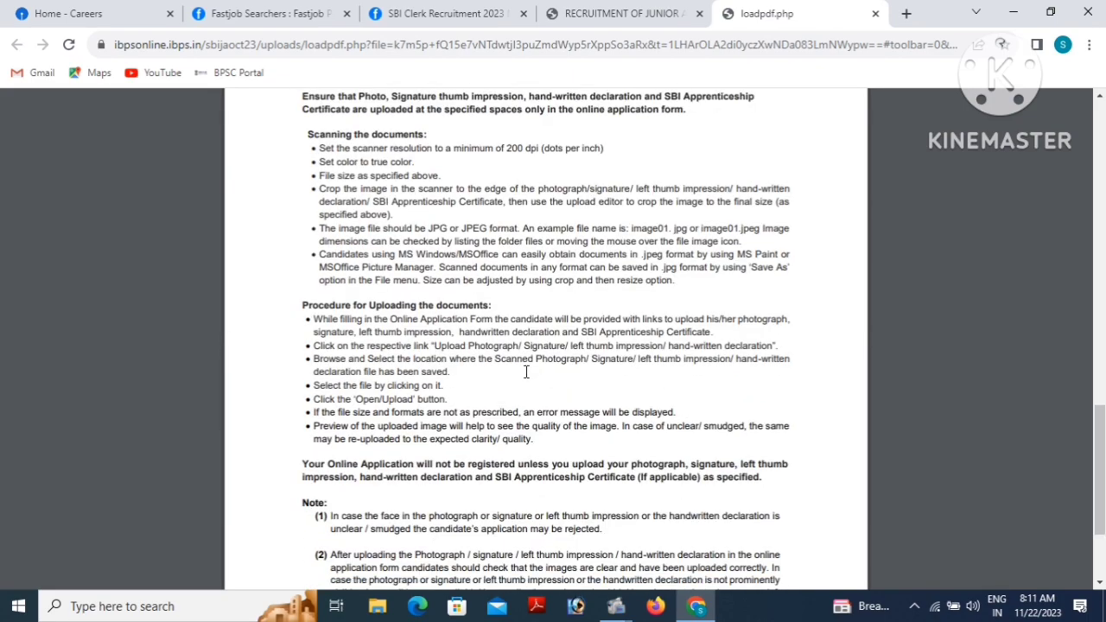
{"action": "scroll", "coordinate": [525, 372], "scroll_direction": "down", "scroll_amount": 3}
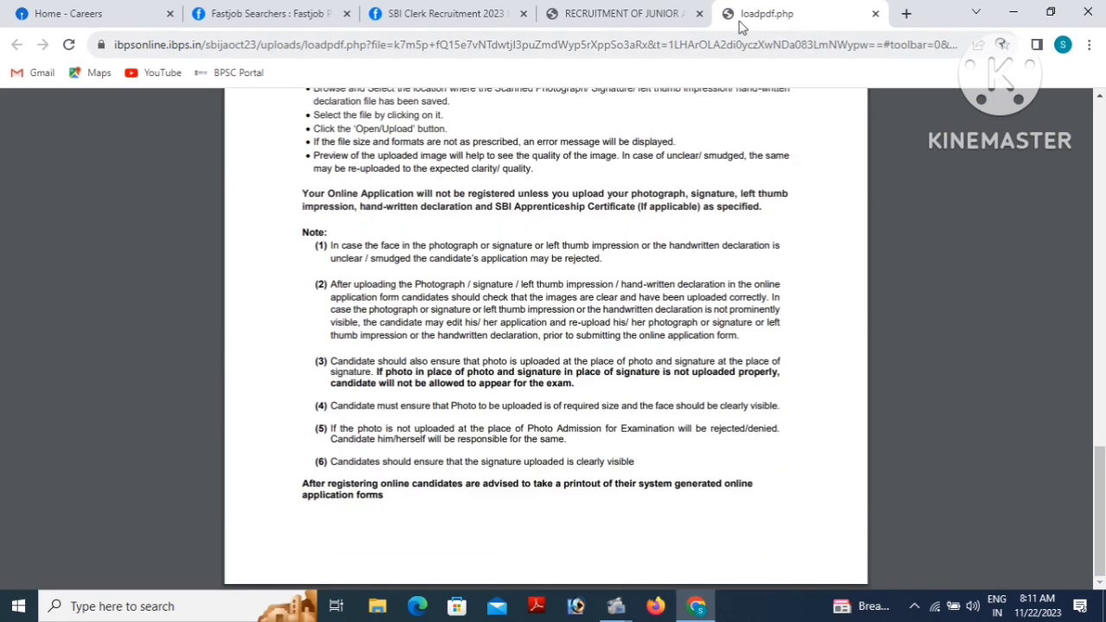
- Return to the application form, confirm the candidate's photo and signature as valid, and continue to the Details section
{"action": "left_click", "coordinate": [655, 16]}
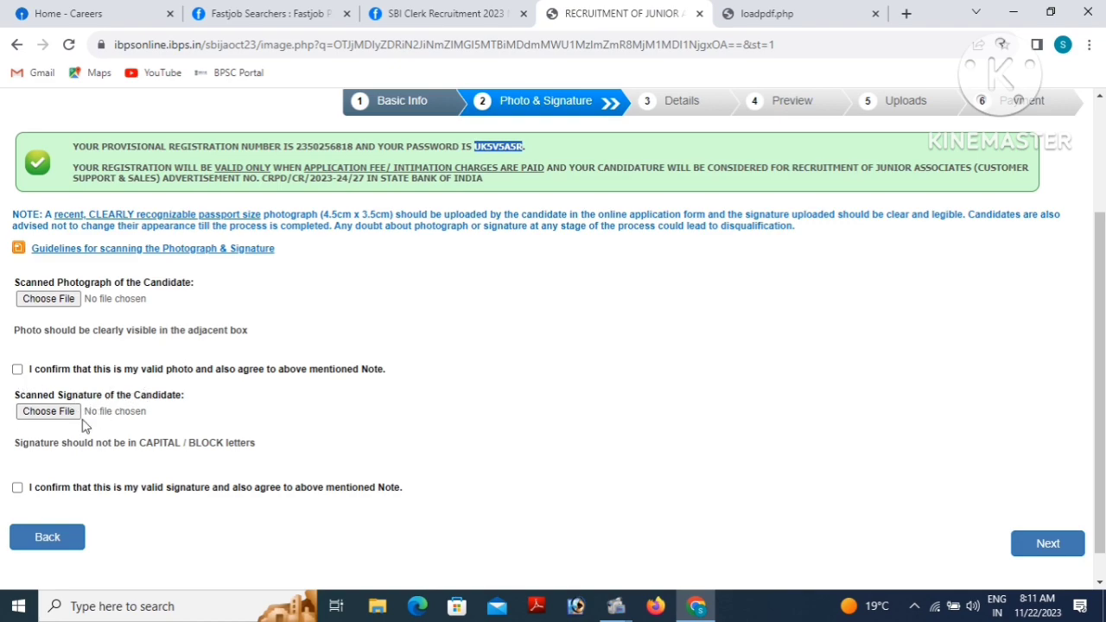
{"action": "scroll", "coordinate": [43, 445], "scroll_direction": "down", "scroll_amount": 1}
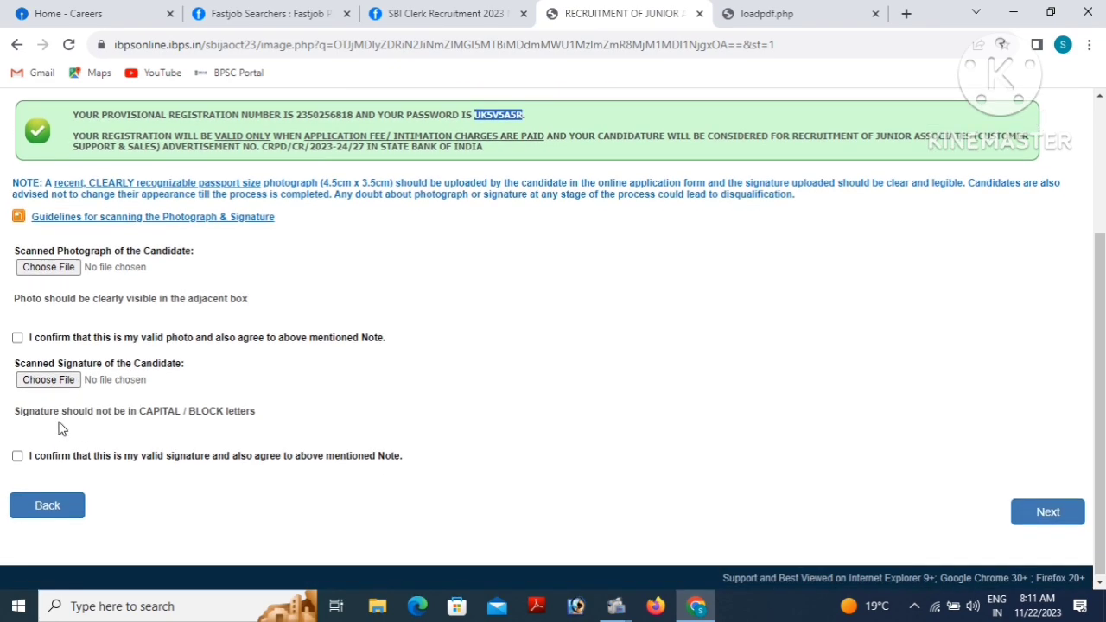
{"action": "left_click", "coordinate": [18, 454]}
{"action": "left_click", "coordinate": [18, 336]}
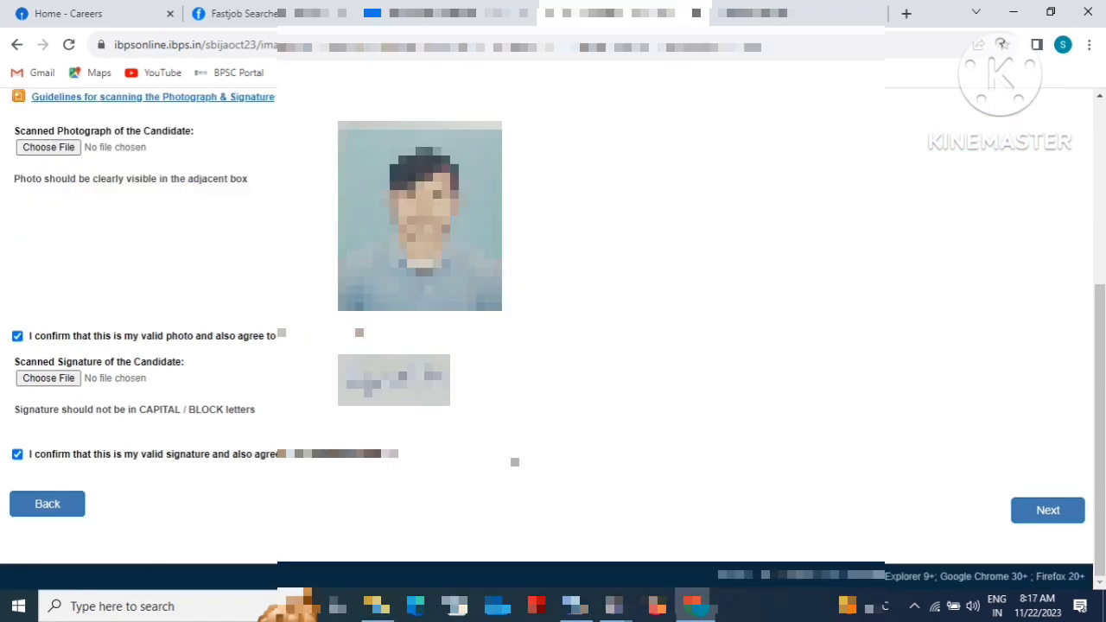
{"action": "left_click", "coordinate": [1049, 512]}
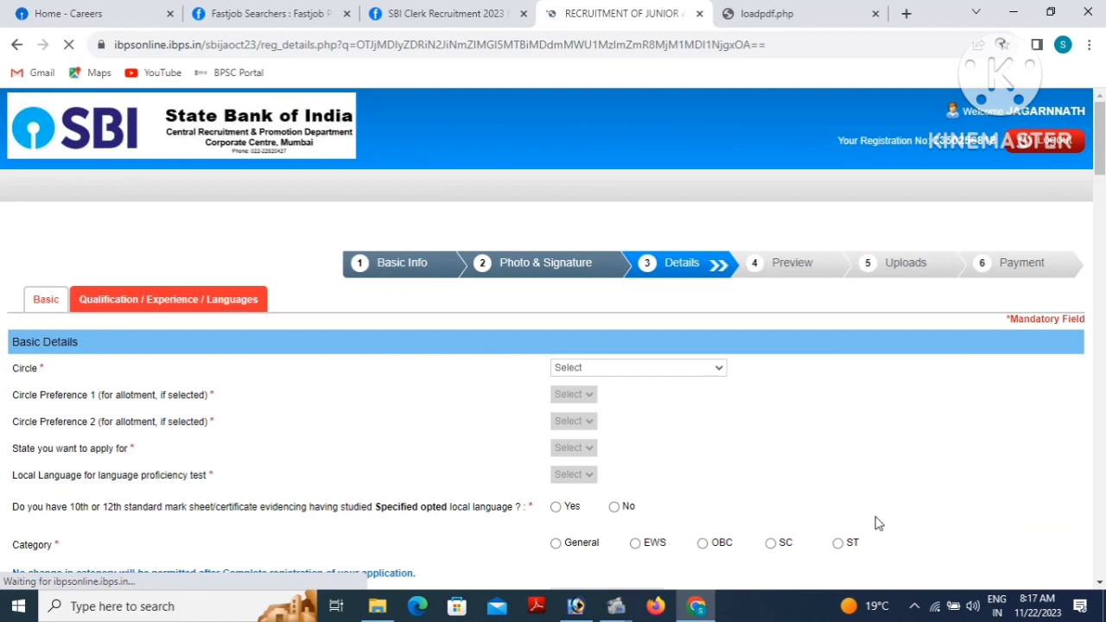
- In Basic Details, set the Circle to NEW DELHI and the state to apply for to DELHI
{"action": "scroll", "coordinate": [625, 394], "scroll_direction": "down", "scroll_amount": 1}
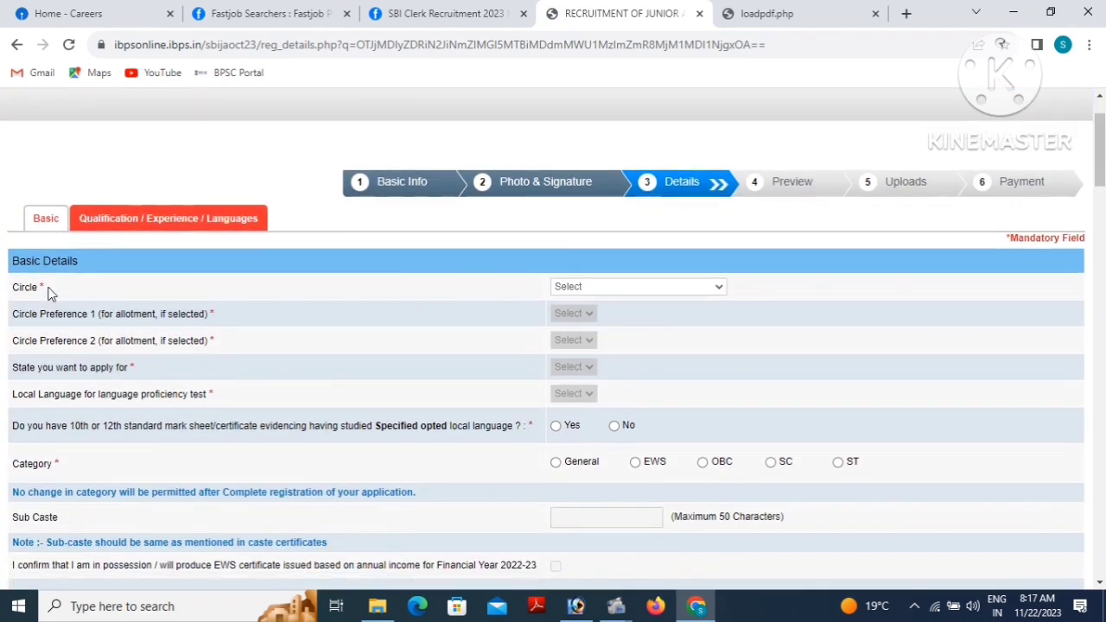
{"action": "left_click", "coordinate": [605, 288]}
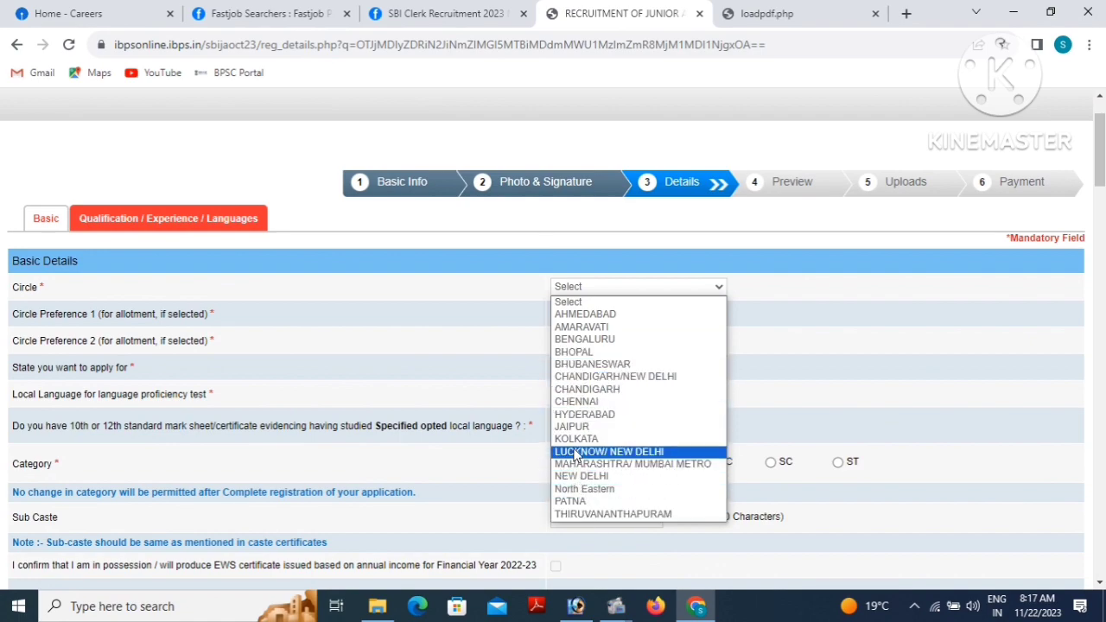
{"action": "key", "text": "Up"}
{"action": "key", "text": "Up"}
{"action": "key", "text": "Up"}
{"action": "key", "text": "Up"}
{"action": "key", "text": "Up"}
{"action": "key", "text": "Up"}
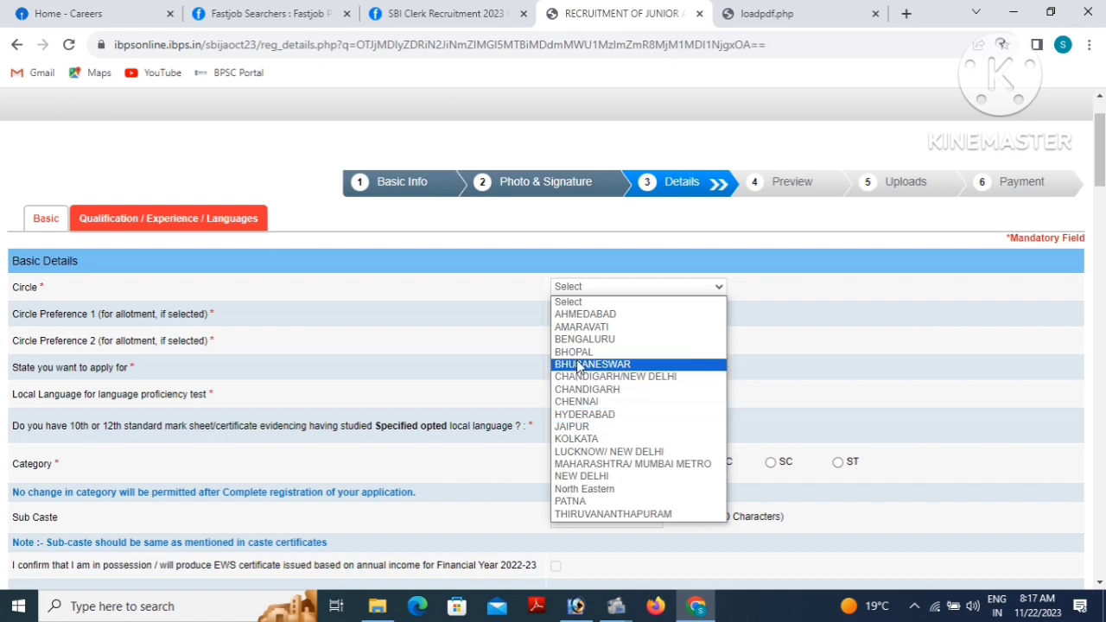
{"action": "key", "text": "Down"}
{"action": "key", "text": "Down"}
{"action": "key", "text": "Down"}
{"action": "key", "text": "Down"}
{"action": "key", "text": "Down"}
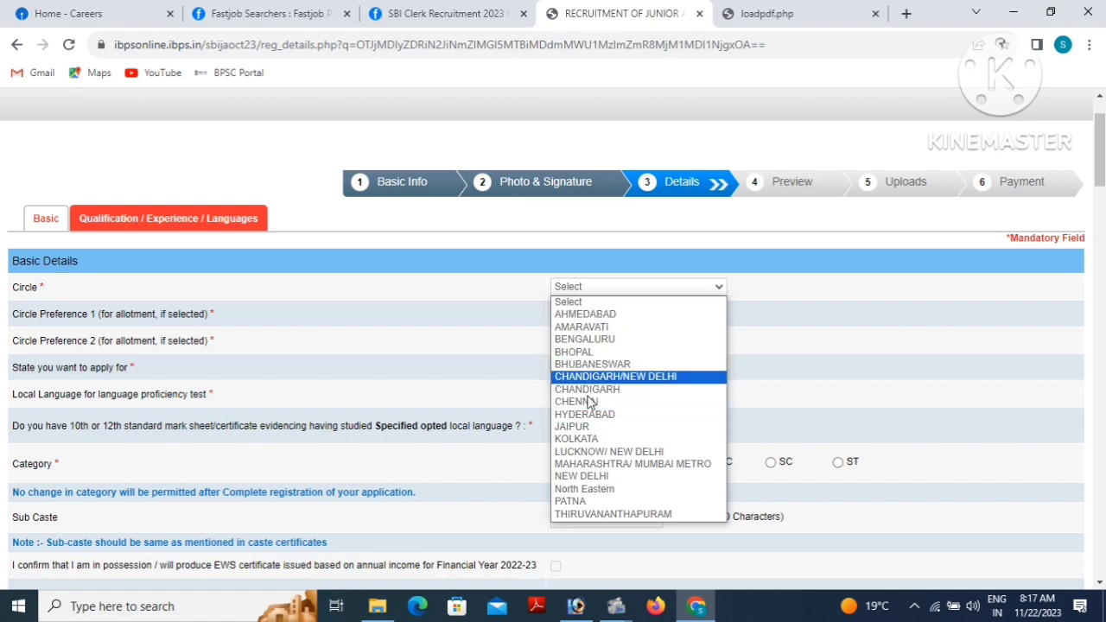
{"action": "left_click", "coordinate": [592, 477]}
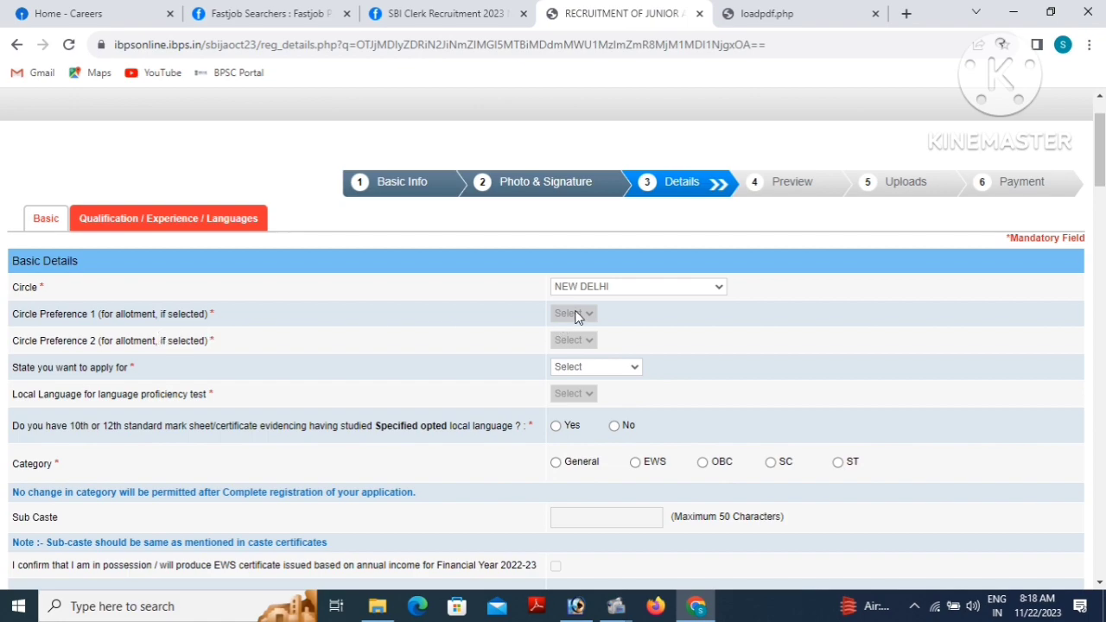
{"action": "left_click", "coordinate": [570, 368]}
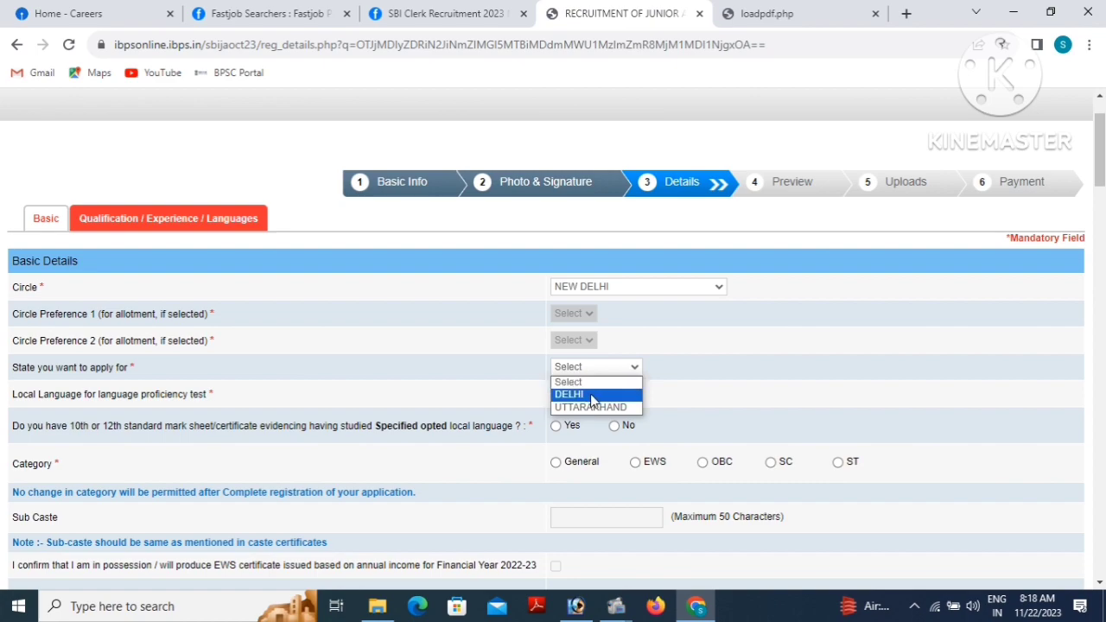
{"action": "left_click", "coordinate": [569, 394]}
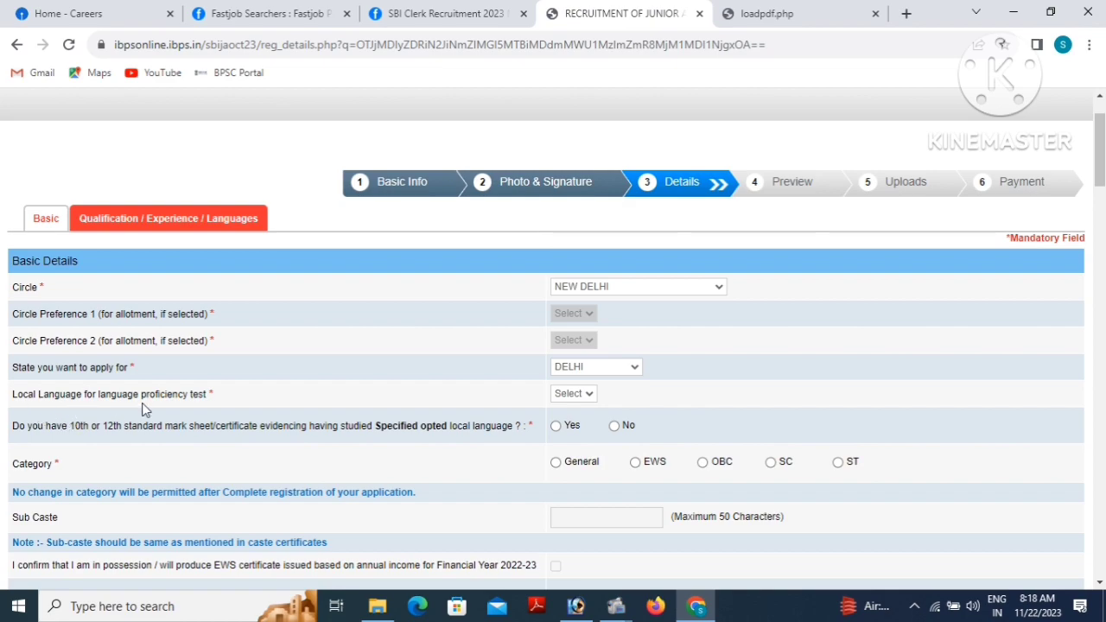
- Choose Hindi as the local language for the proficiency test and answer Yes to having a 10th or 12th mark sheet for it
{"action": "left_click", "coordinate": [574, 394]}
{"action": "left_click", "coordinate": [569, 422]}
{"action": "scroll", "coordinate": [24, 400], "scroll_direction": "down", "scroll_amount": 1}
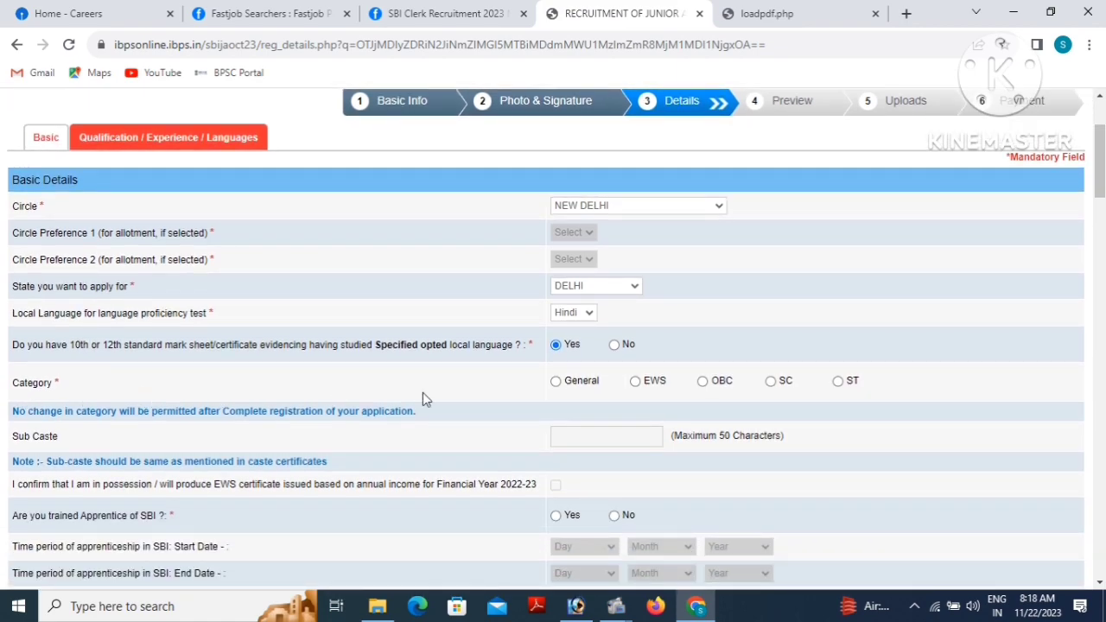
- Set the category to SC, accept the category notice, and make the Sub Caste field ready for entry
{"action": "left_click", "coordinate": [772, 383]}
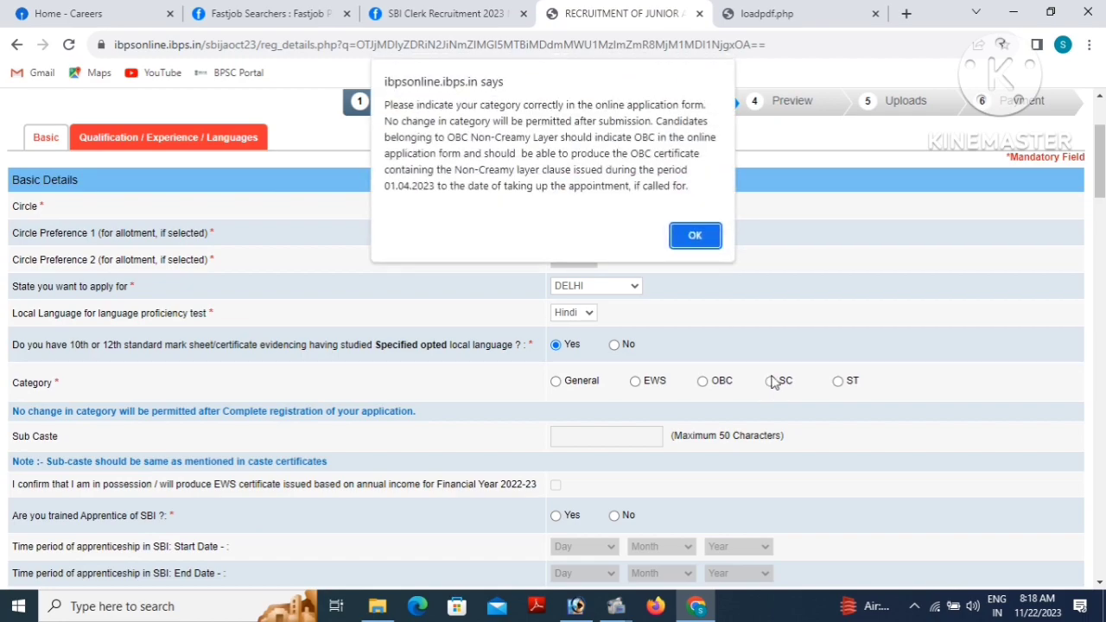
{"action": "left_click", "coordinate": [698, 242]}
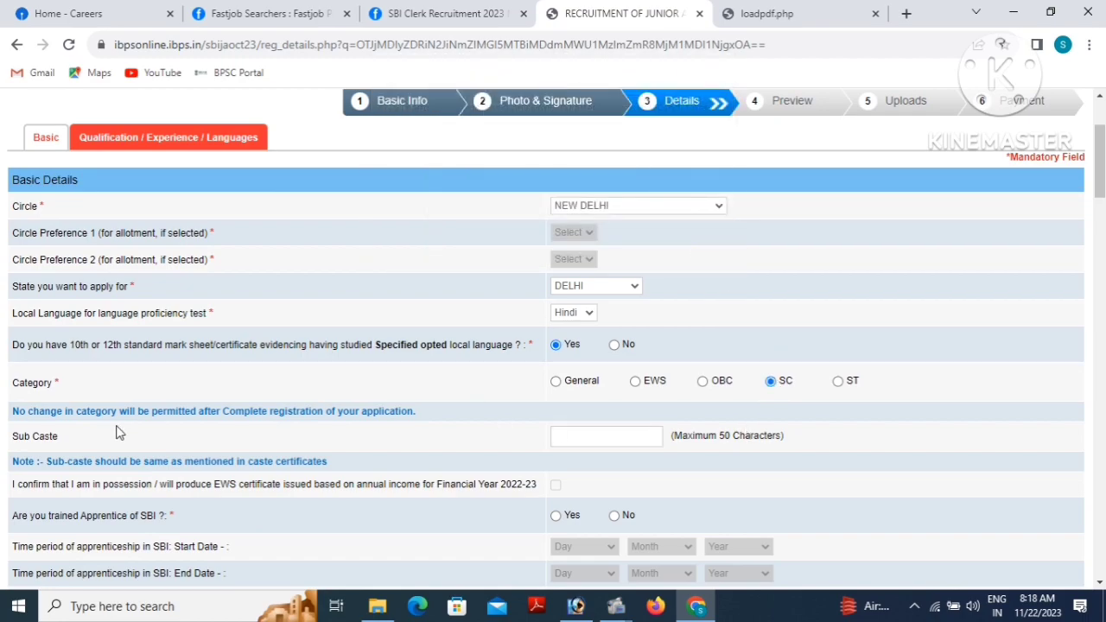
{"action": "scroll", "coordinate": [77, 424], "scroll_direction": "down", "scroll_amount": 1}
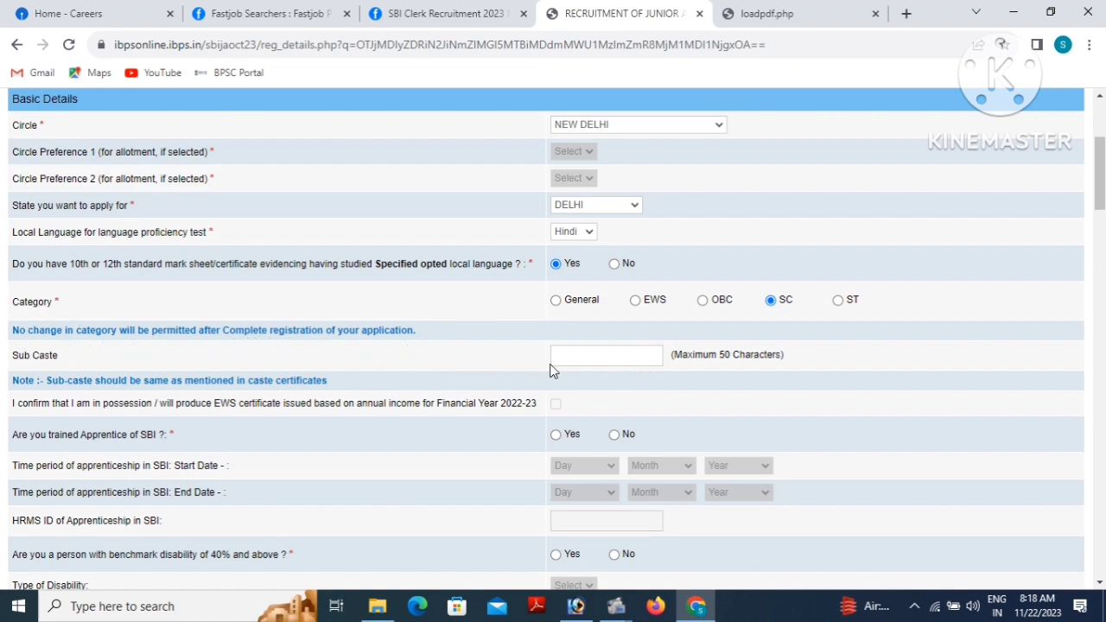
{"action": "left_click", "coordinate": [601, 357]}
{"action": "left_click", "coordinate": [601, 357]}
- Answer No to being a trained Apprentice of SBI and No to having a benchmark disability of 40% and above
{"action": "scroll", "coordinate": [602, 357], "scroll_direction": "down", "scroll_amount": 2}
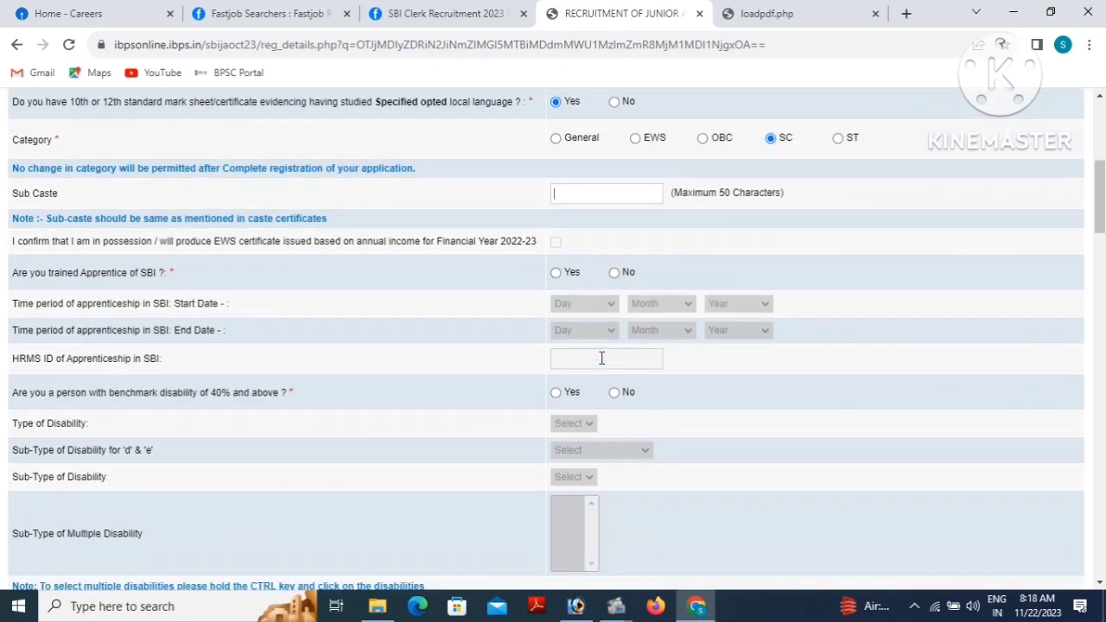
{"action": "left_click", "coordinate": [617, 272]}
{"action": "scroll", "coordinate": [35, 328], "scroll_direction": "down", "scroll_amount": 1}
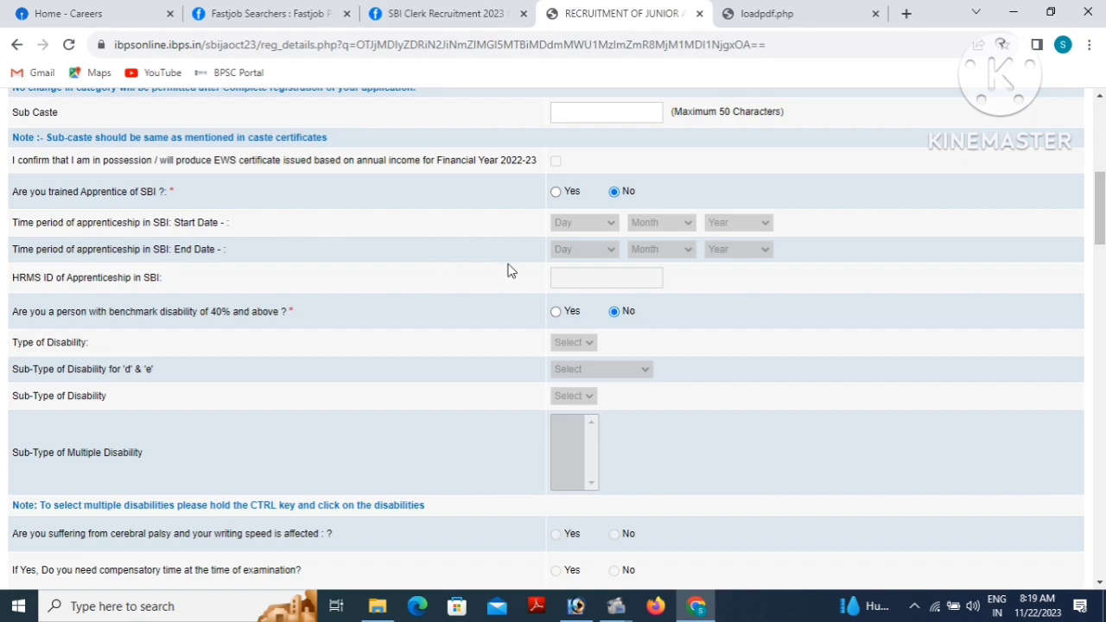
- Answer No to having a specified disability of less than 40% with difficulty in writing
{"action": "scroll", "coordinate": [603, 346], "scroll_direction": "down", "scroll_amount": 4}
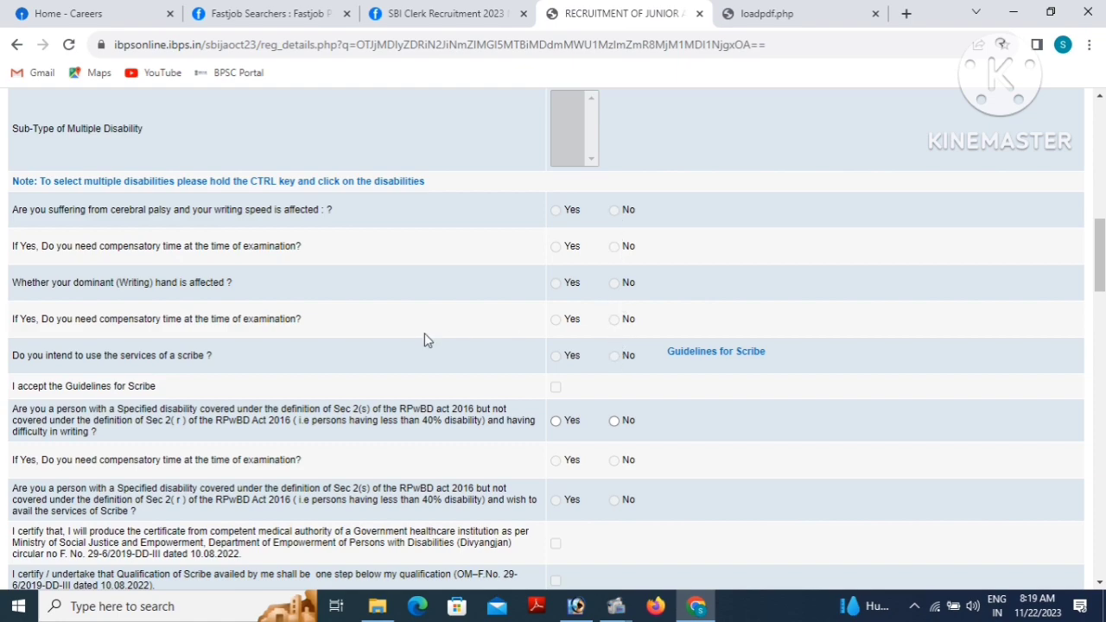
{"action": "scroll", "coordinate": [493, 361], "scroll_direction": "down", "scroll_amount": 2}
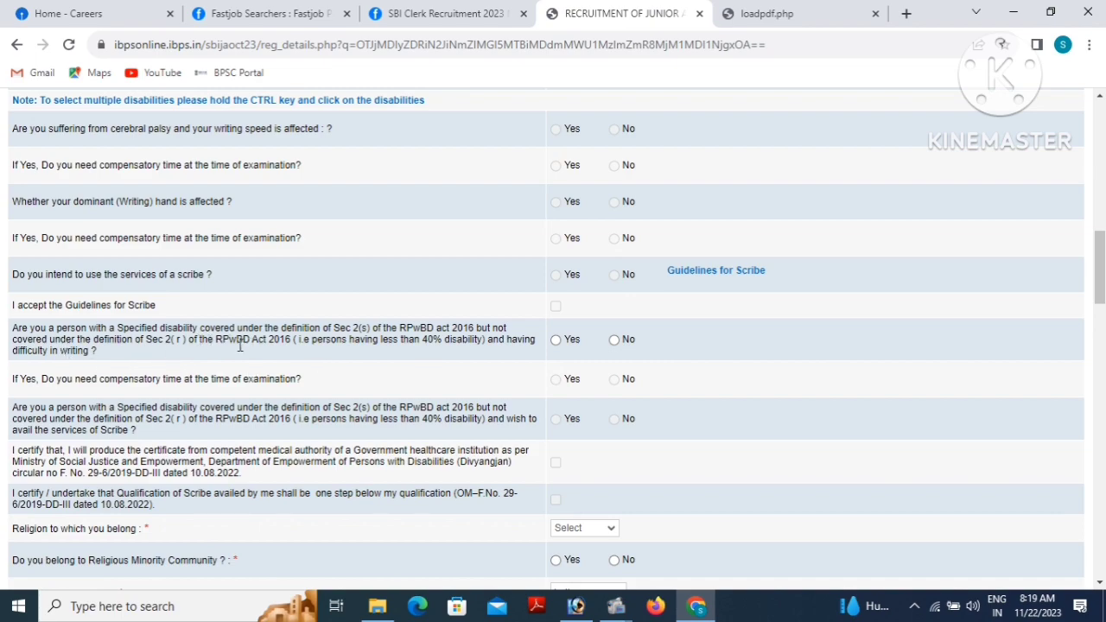
{"action": "left_click", "coordinate": [615, 340]}
- Set the religion to Hindu and answer No to belonging to a religious minority community
{"action": "scroll", "coordinate": [614, 344], "scroll_direction": "down", "scroll_amount": 4}
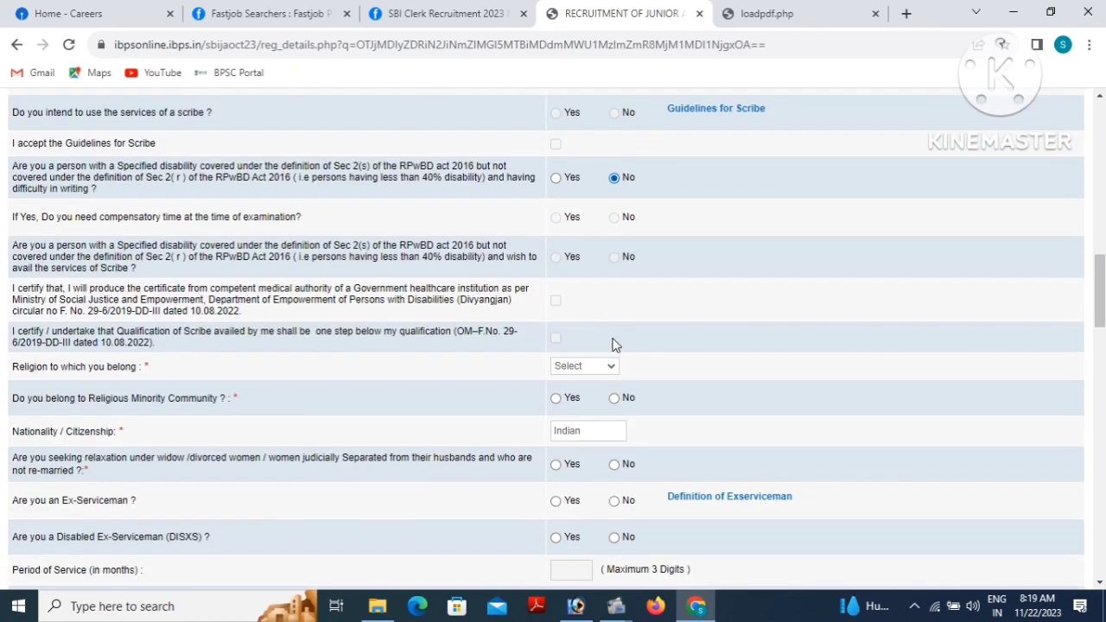
{"action": "scroll", "coordinate": [383, 393], "scroll_direction": "down", "scroll_amount": 2}
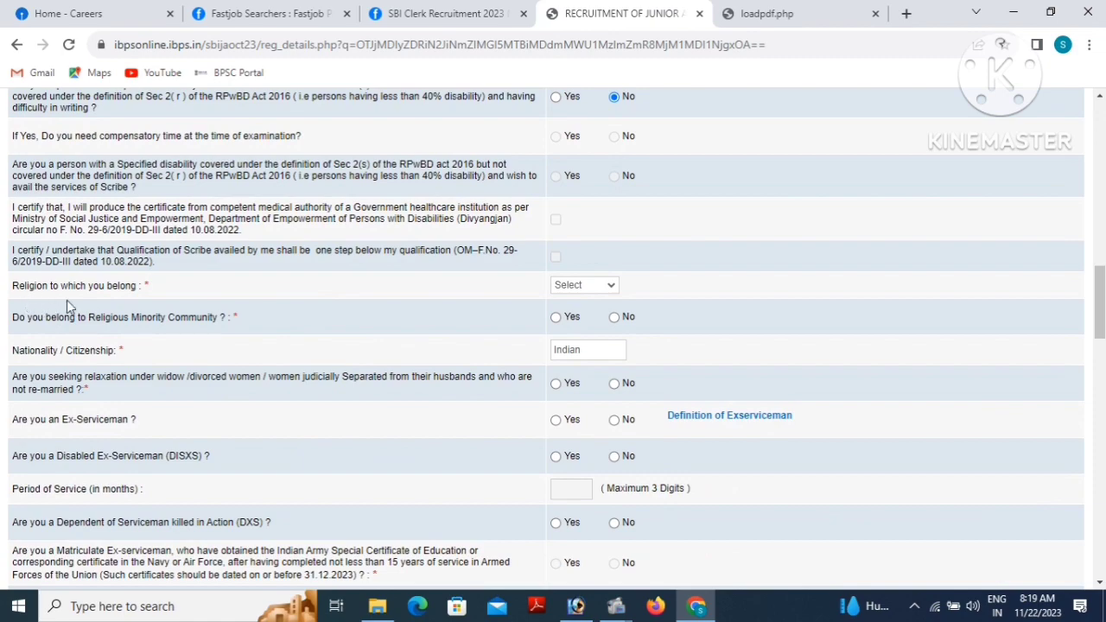
{"action": "left_click", "coordinate": [603, 286]}
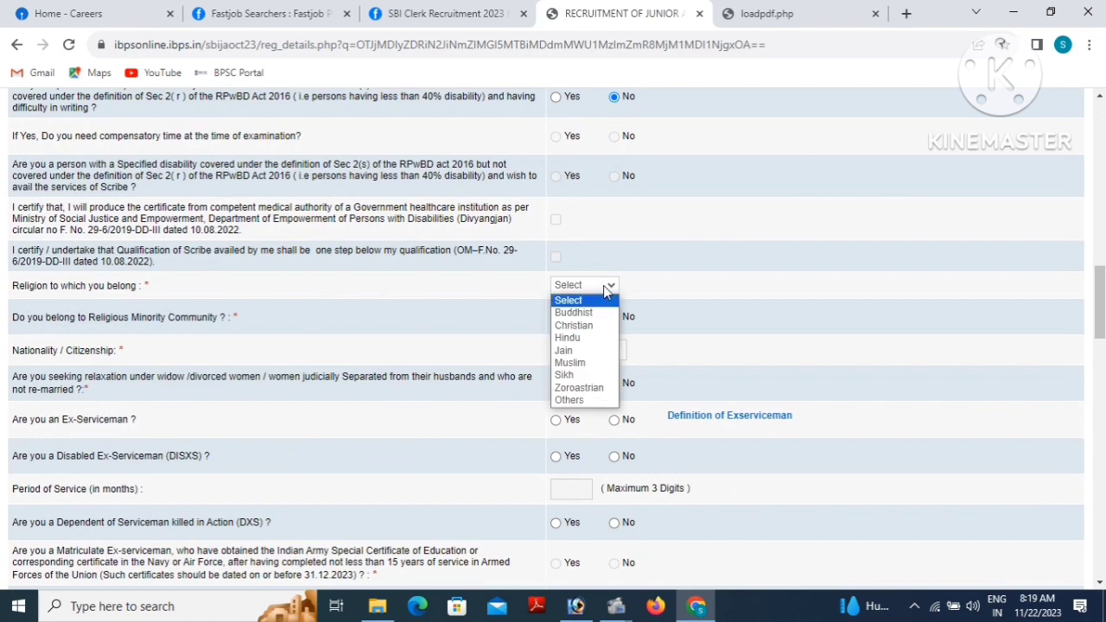
{"action": "left_click", "coordinate": [584, 339]}
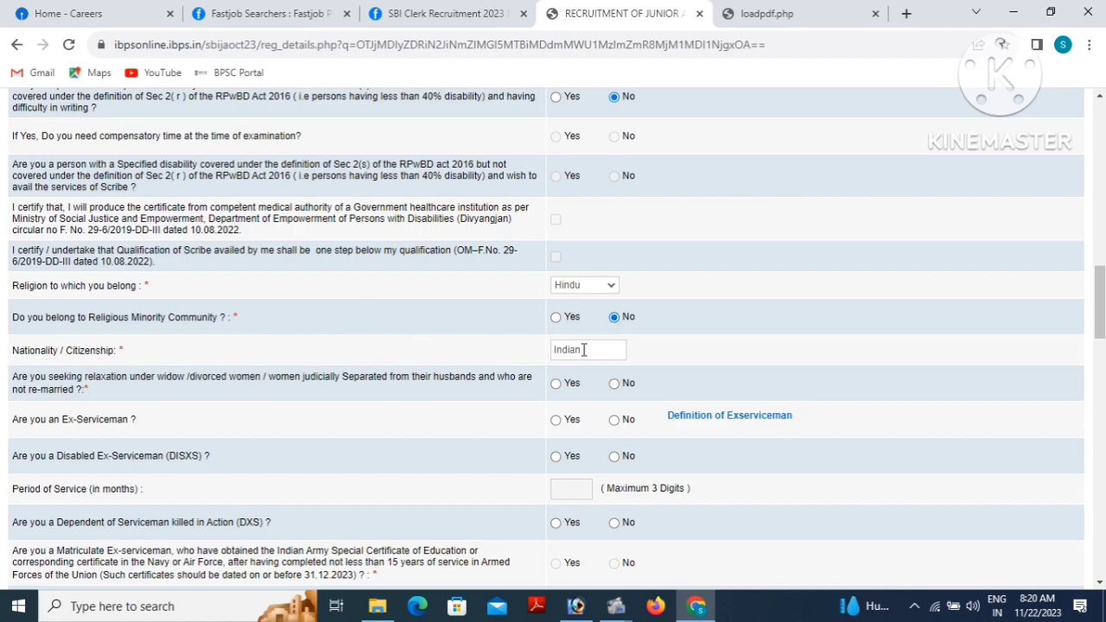
- Answer No to the widow/divorced relaxation, ex-serviceman, disabled ex-serviceman, dependent of serviceman killed in action, and current SBI clerical cadre questions
{"action": "scroll", "coordinate": [587, 380], "scroll_direction": "down", "scroll_amount": 1}
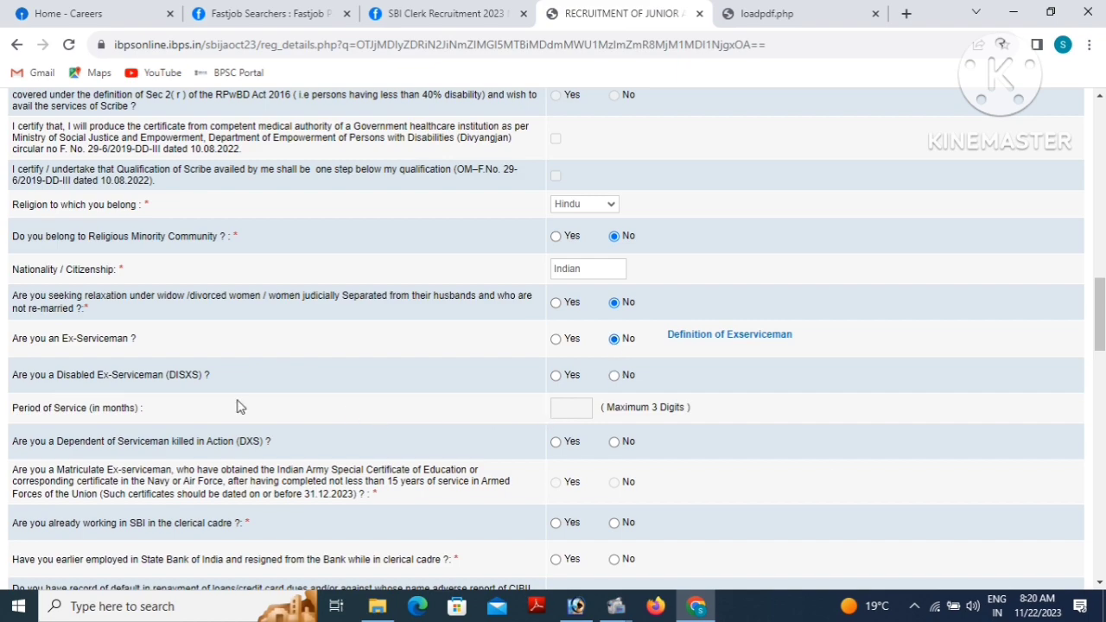
{"action": "left_click", "coordinate": [615, 376]}
{"action": "scroll", "coordinate": [163, 402], "scroll_direction": "down", "scroll_amount": 3}
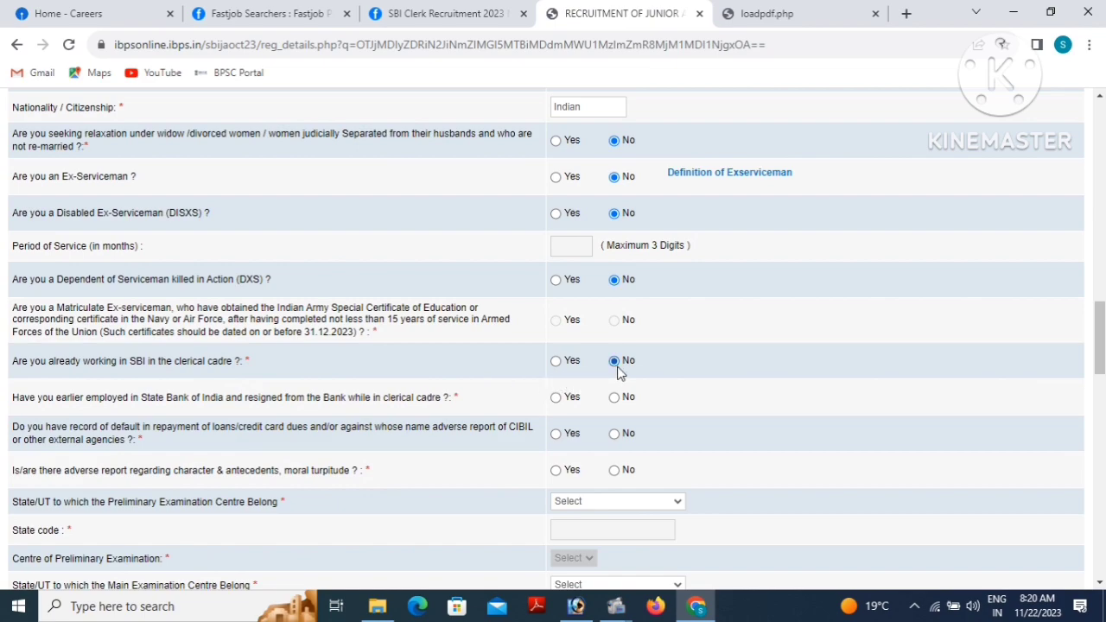
- Answer No to earlier SBI clerical employment, loan or credit card repayment default, and adverse character report
{"action": "scroll", "coordinate": [540, 428], "scroll_direction": "down", "scroll_amount": 1}
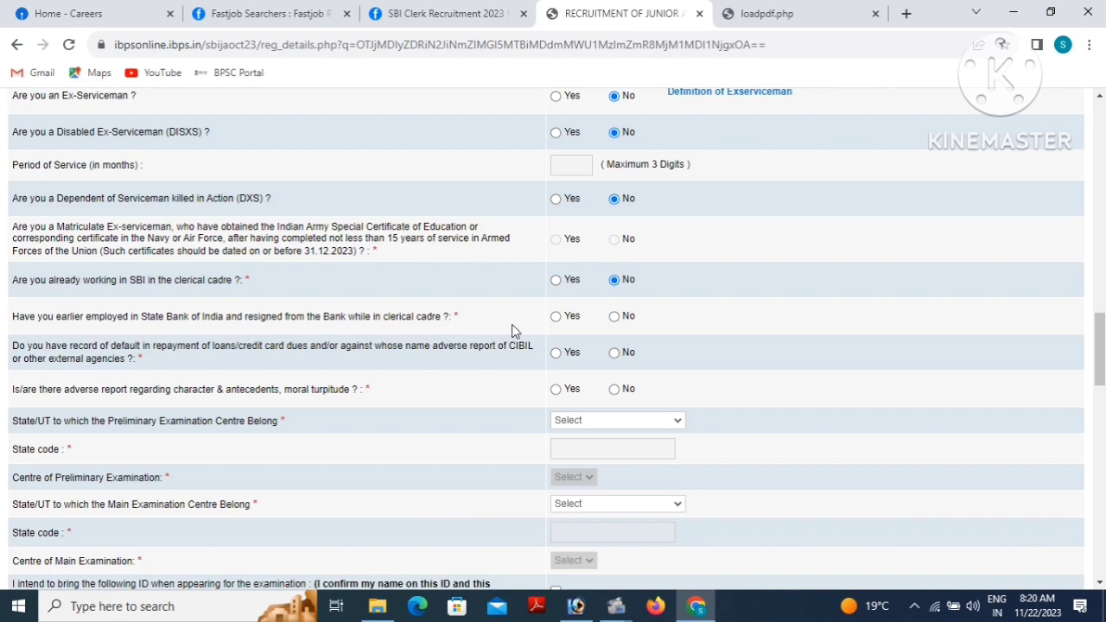
{"action": "left_click", "coordinate": [614, 316]}
{"action": "left_click", "coordinate": [616, 354]}
{"action": "left_click", "coordinate": [614, 389]}
- Set the Preliminary Examination state to Bihar and its centre to Gaya
{"action": "scroll", "coordinate": [399, 418], "scroll_direction": "down", "scroll_amount": 2}
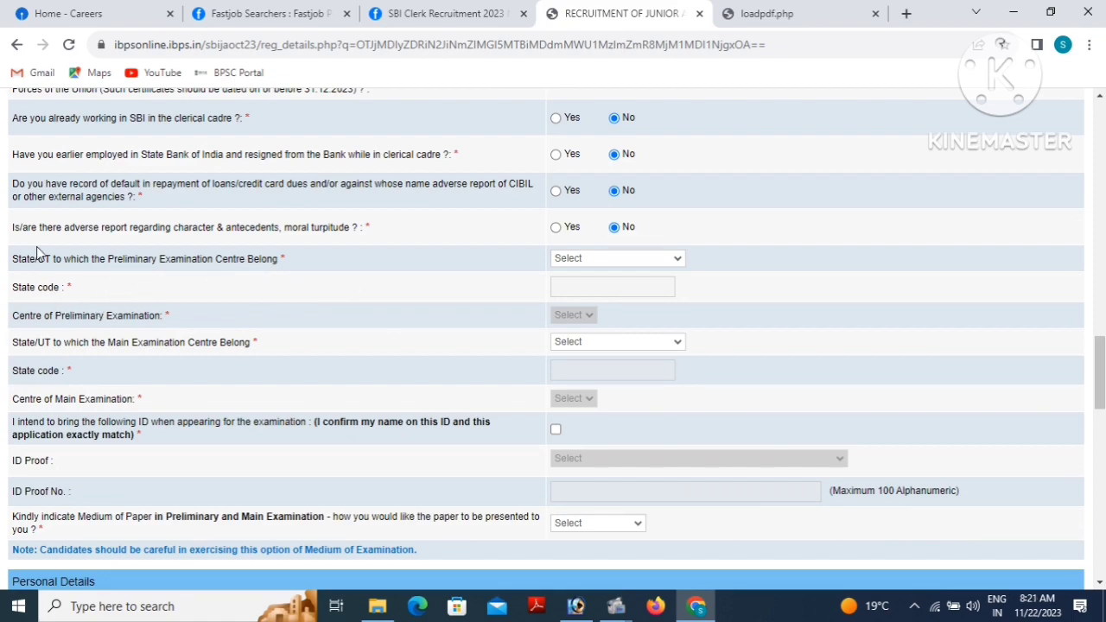
{"action": "left_click", "coordinate": [585, 263]}
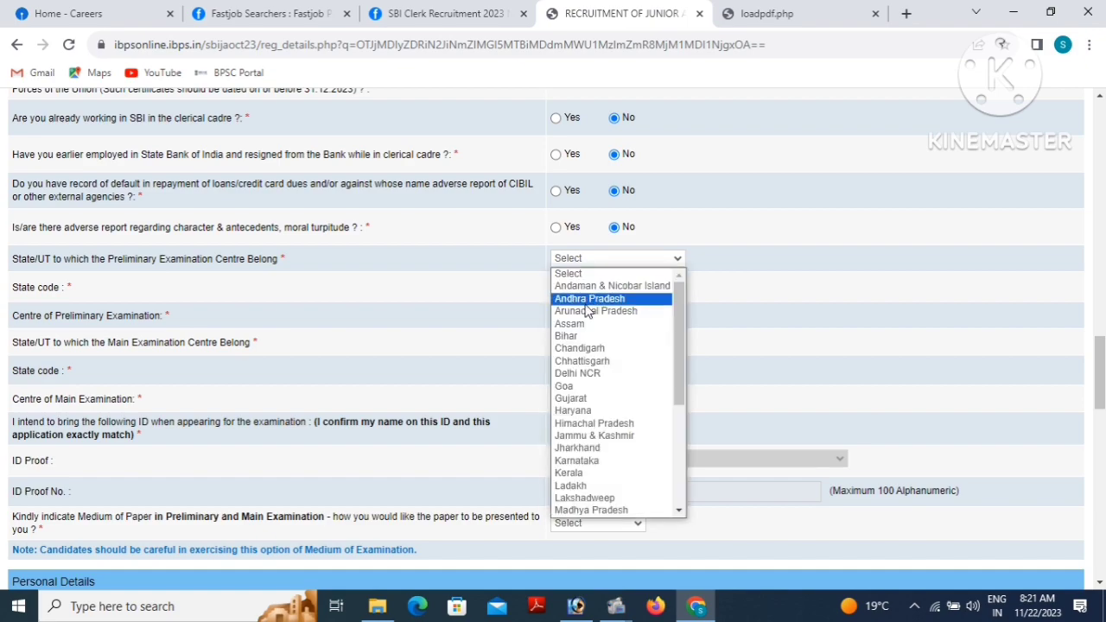
{"action": "left_click", "coordinate": [577, 339]}
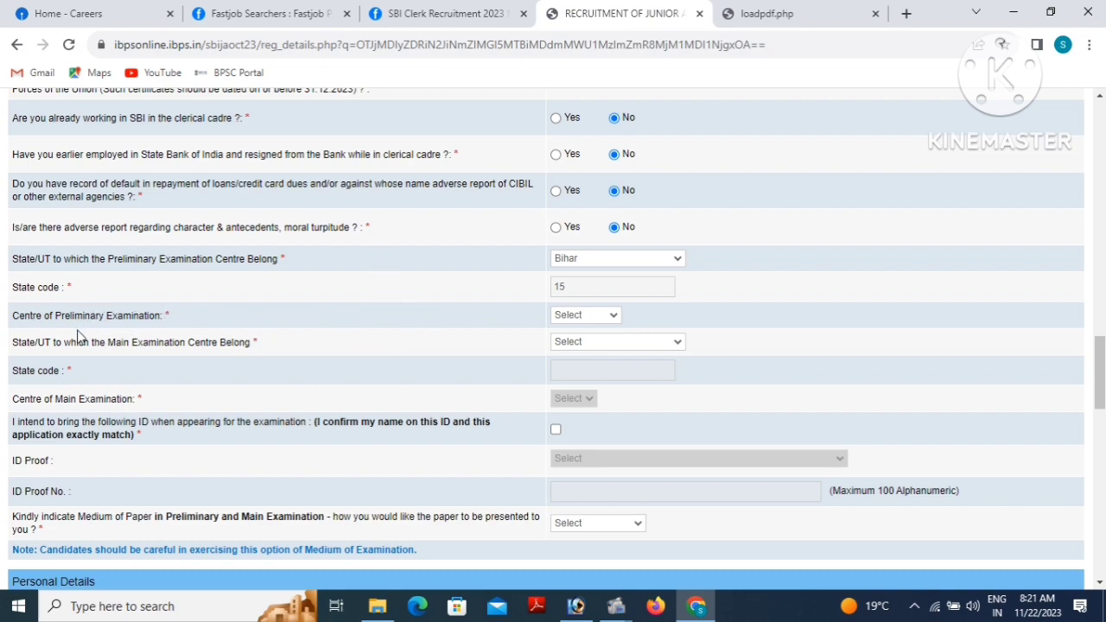
{"action": "left_click", "coordinate": [580, 316]}
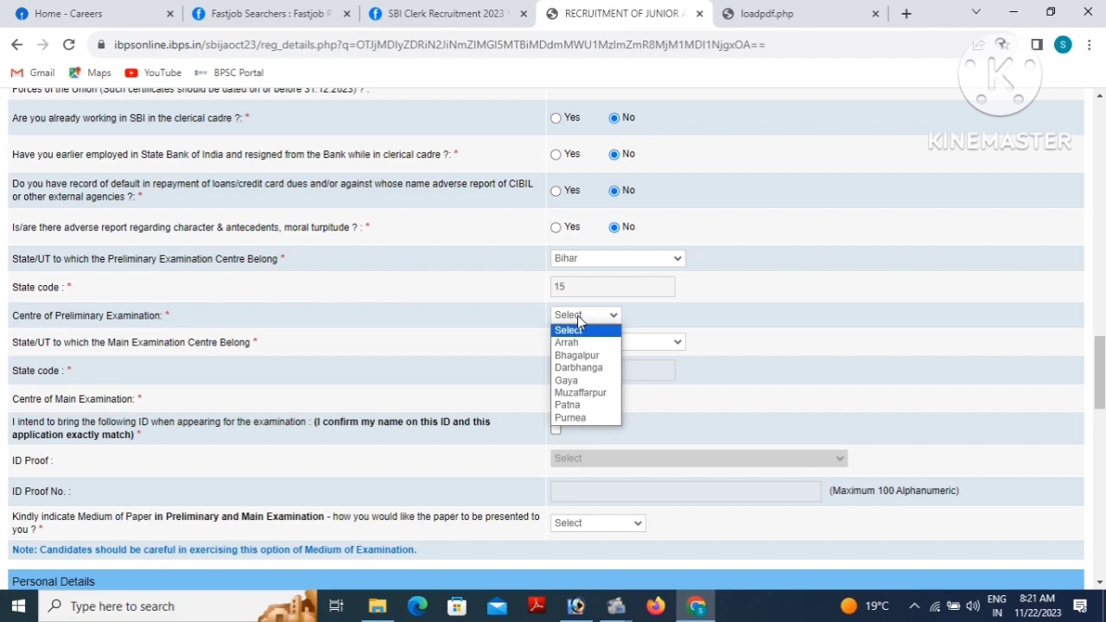
{"action": "left_click", "coordinate": [570, 381]}
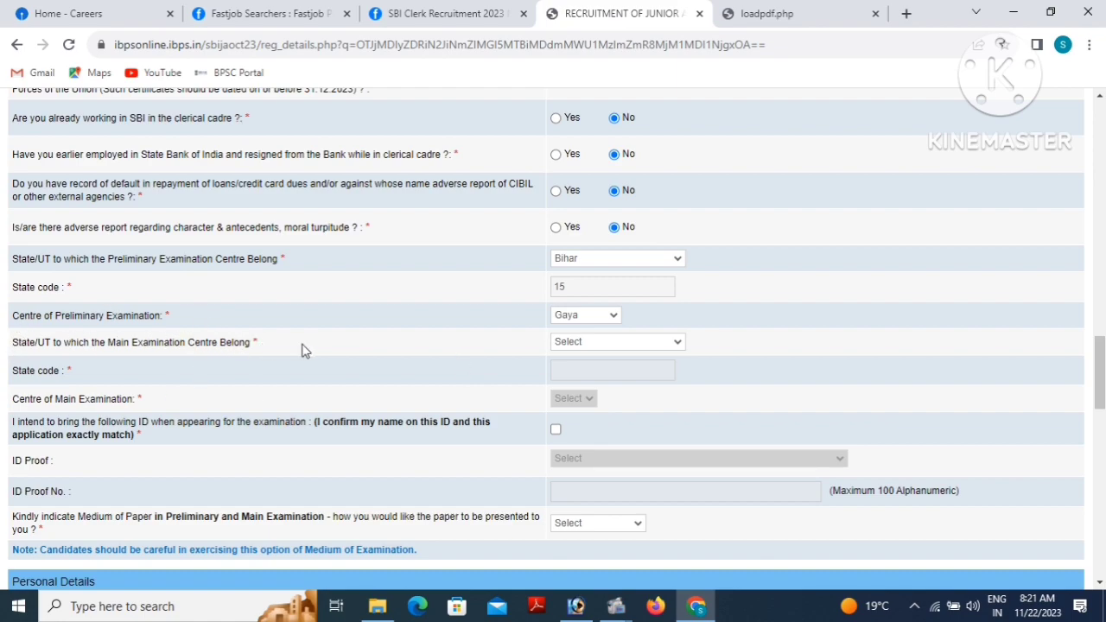
- Set the Main Examination state to Bihar and its centre to Gaya
{"action": "left_click", "coordinate": [590, 345]}
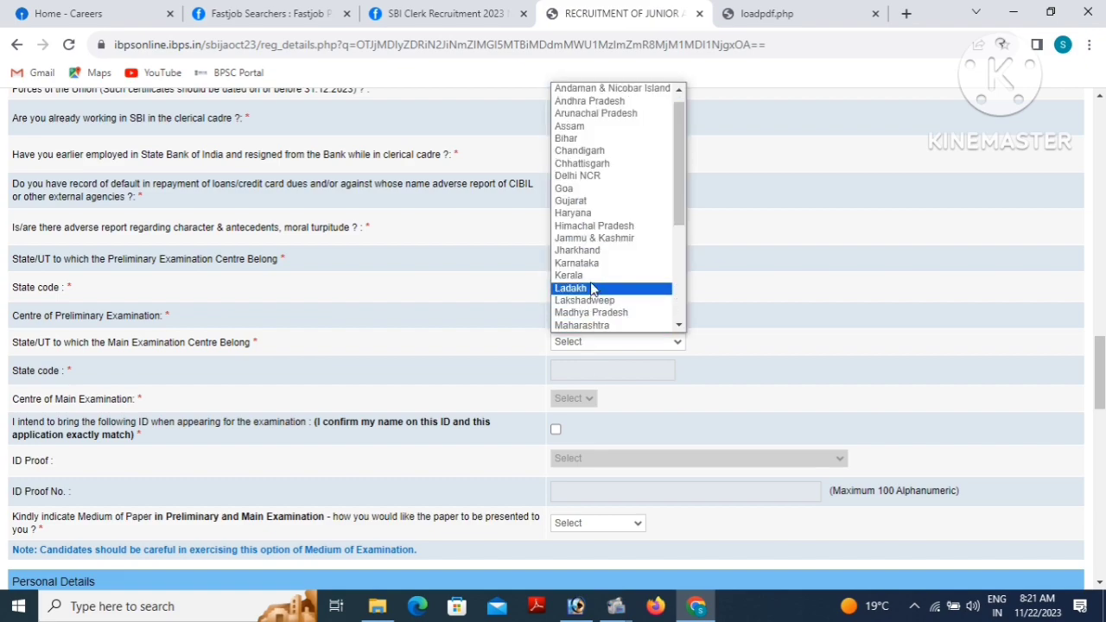
{"action": "left_click", "coordinate": [582, 140]}
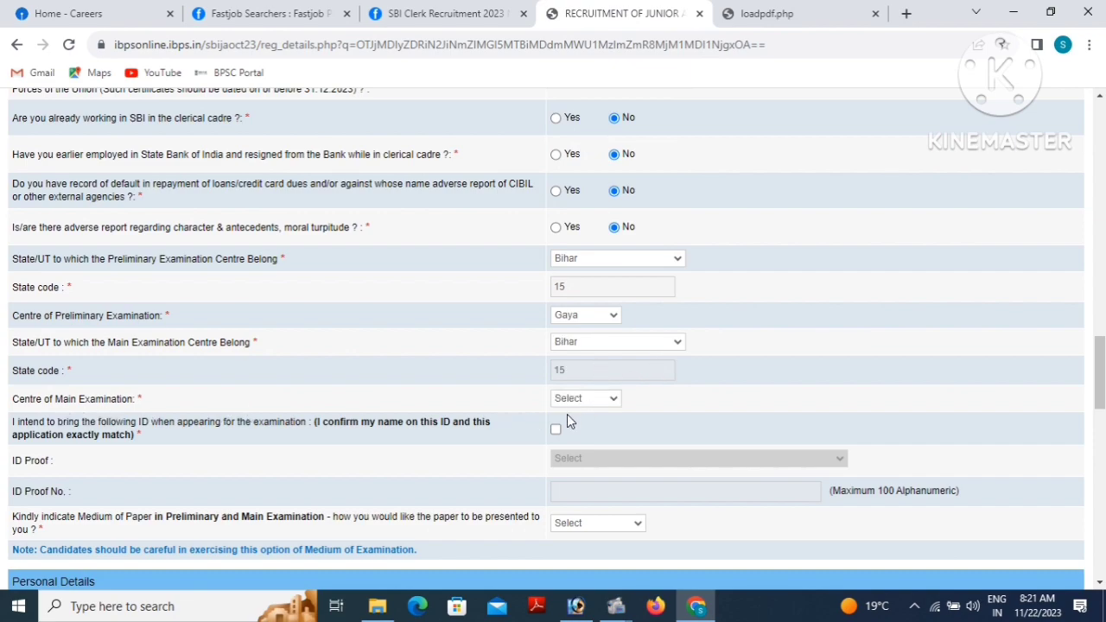
{"action": "left_click", "coordinate": [582, 398]}
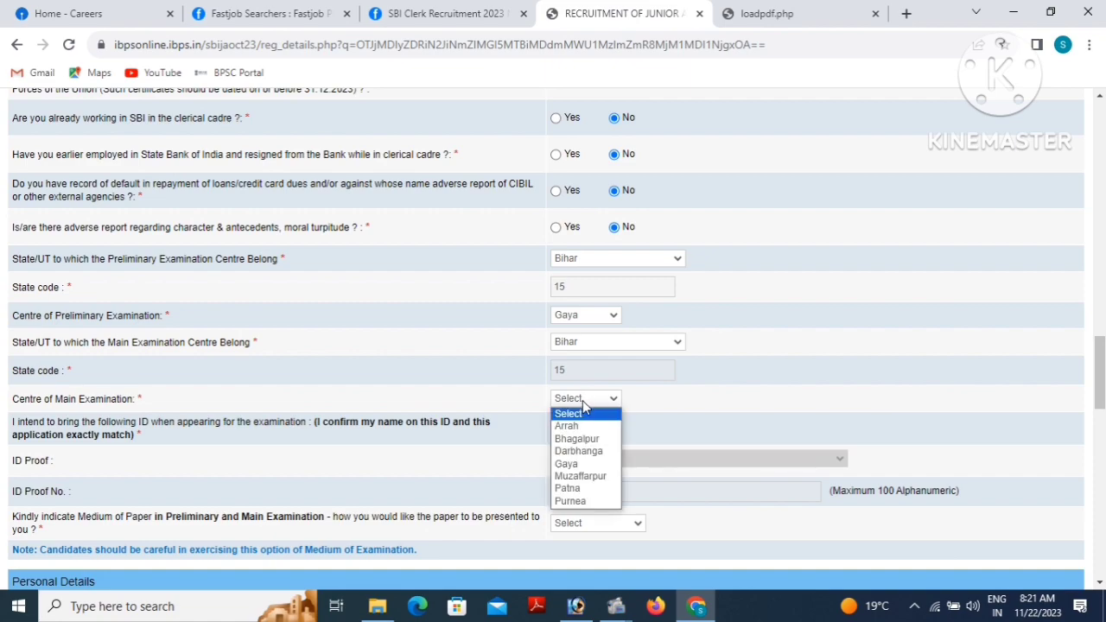
{"action": "left_click", "coordinate": [566, 465]}
- Confirm bringing a matching ID to the examination, choose Aadhar Card as ID proof, and make the ID Proof No. field ready for entry
{"action": "scroll", "coordinate": [112, 396], "scroll_direction": "down", "scroll_amount": 1}
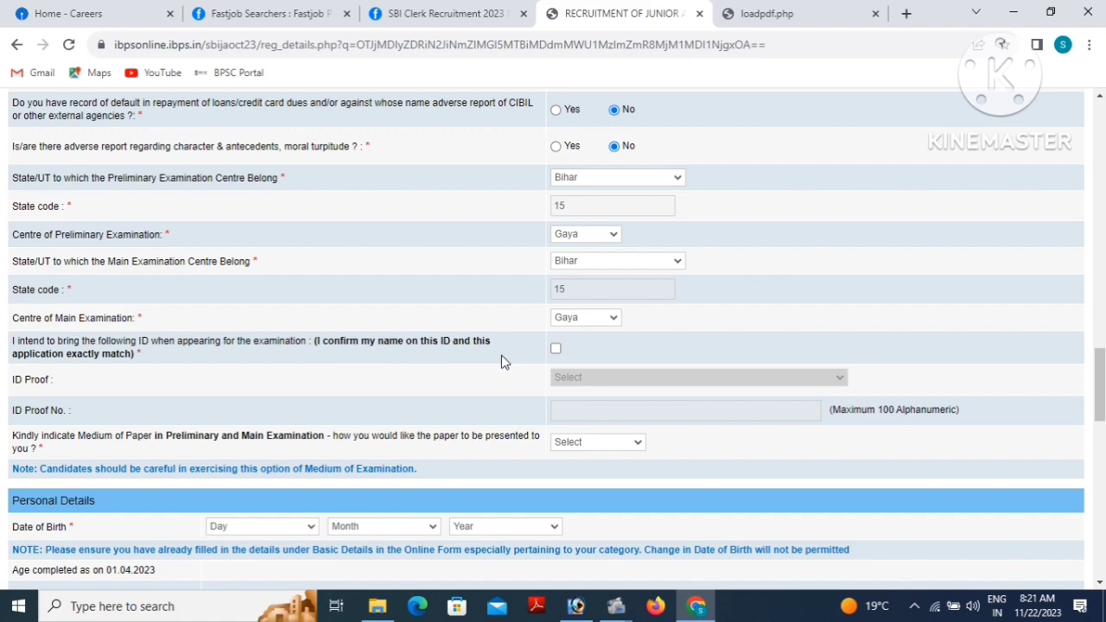
{"action": "left_click", "coordinate": [556, 350]}
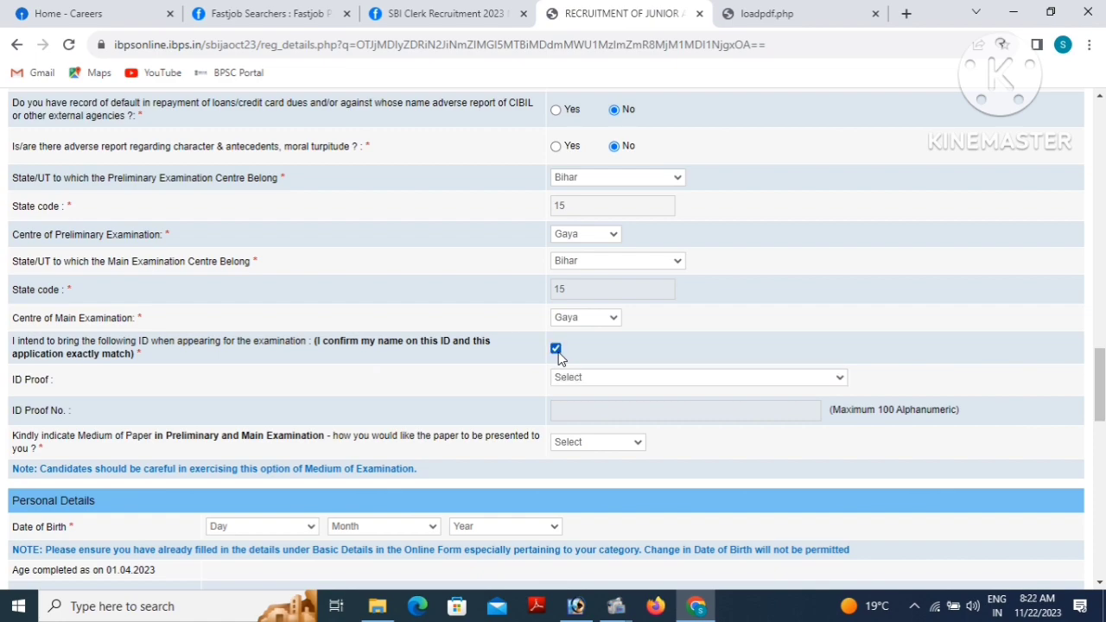
{"action": "left_click", "coordinate": [600, 385]}
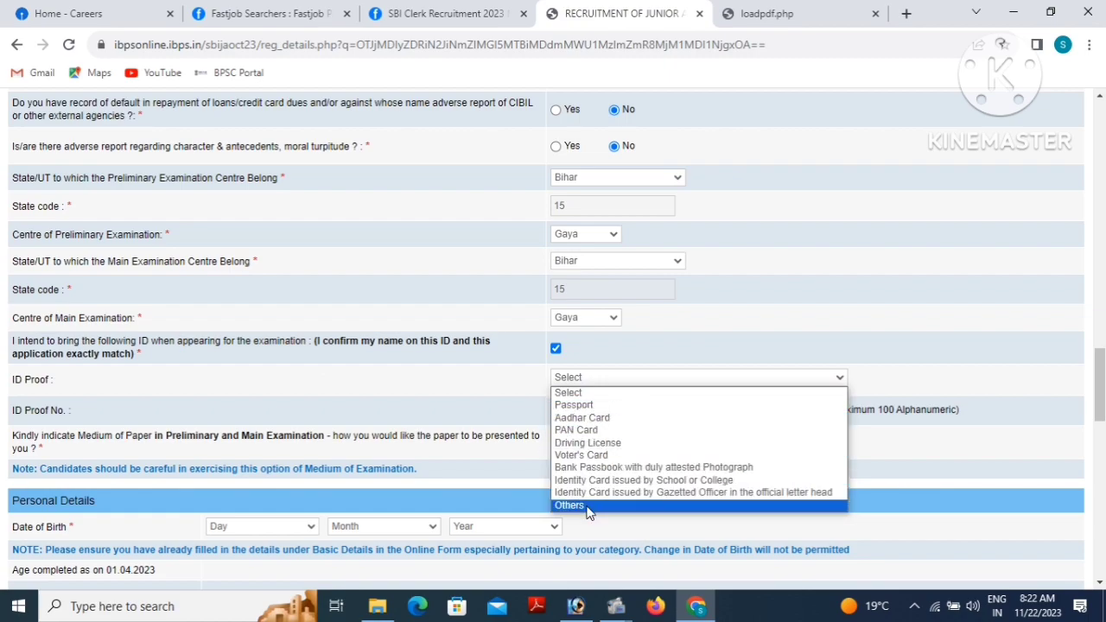
{"action": "left_click", "coordinate": [585, 418]}
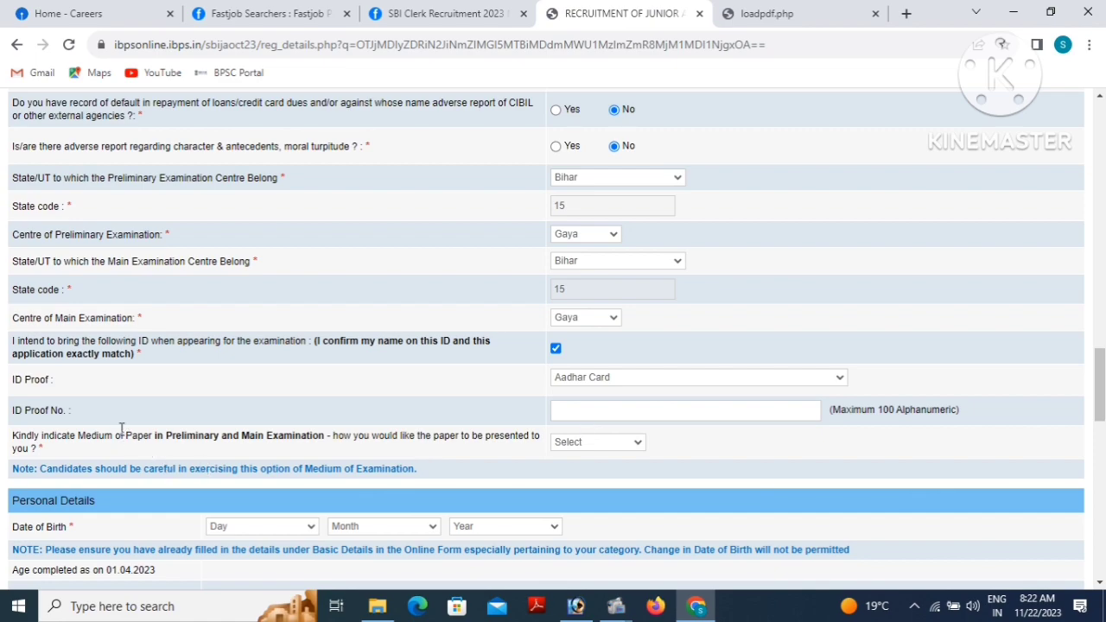
{"action": "left_click", "coordinate": [593, 413]}
- Set the medium of paper for the Preliminary and Main Examination to English and Hindi
{"action": "scroll", "coordinate": [594, 413], "scroll_direction": "down", "scroll_amount": 2}
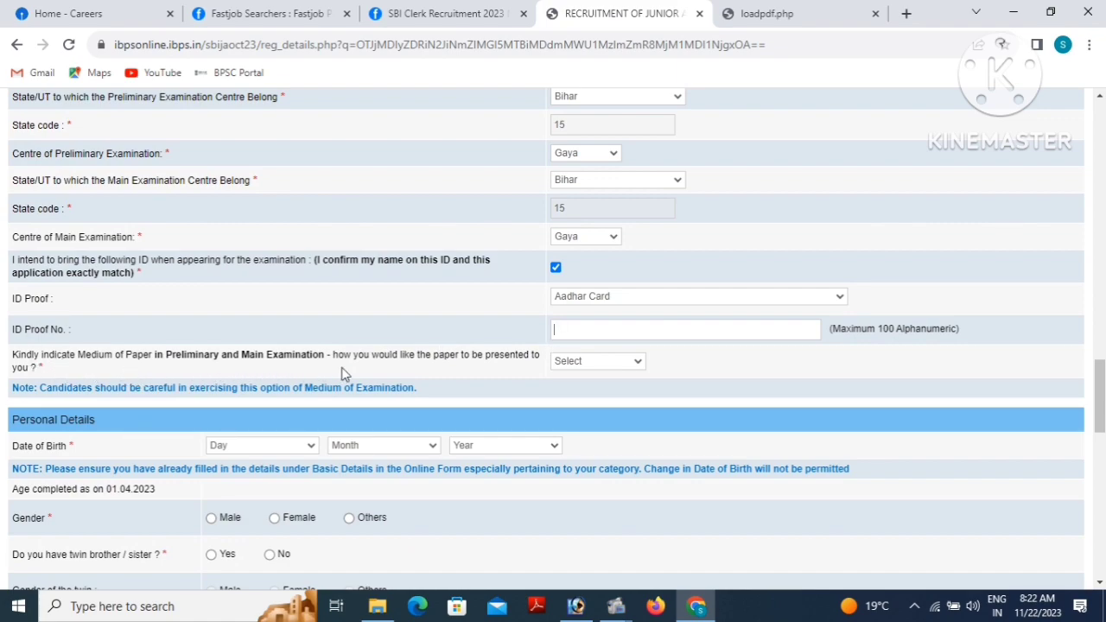
{"action": "left_click", "coordinate": [594, 363]}
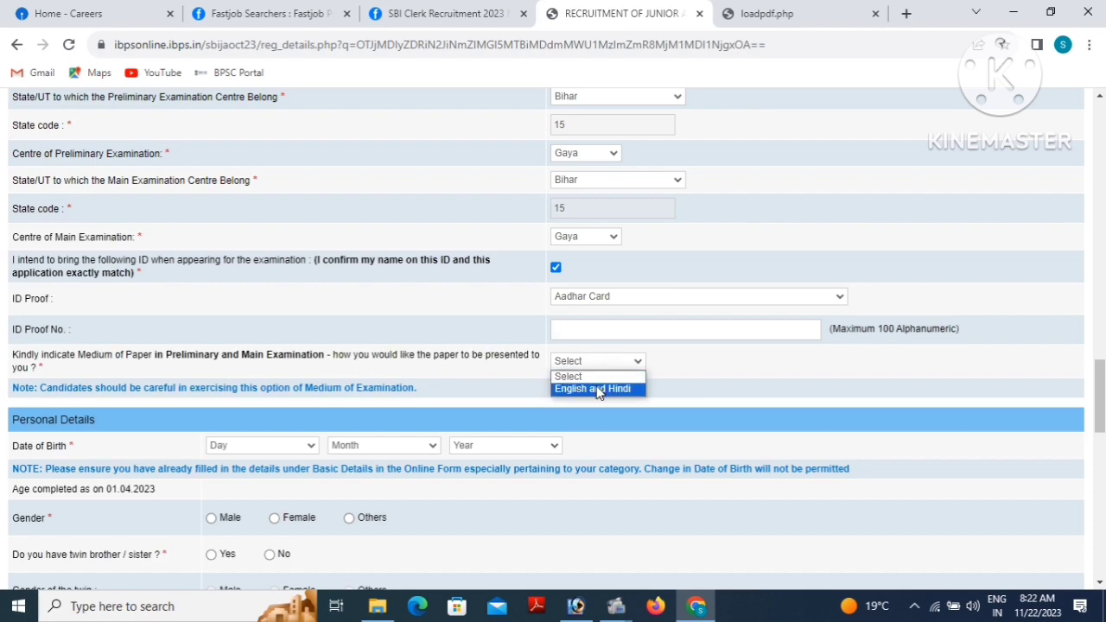
{"action": "left_click", "coordinate": [597, 390]}
- In Personal Details, set the gender to Male, answer No to having a twin, and set the marital status to Married
{"action": "scroll", "coordinate": [245, 393], "scroll_direction": "down", "scroll_amount": 2}
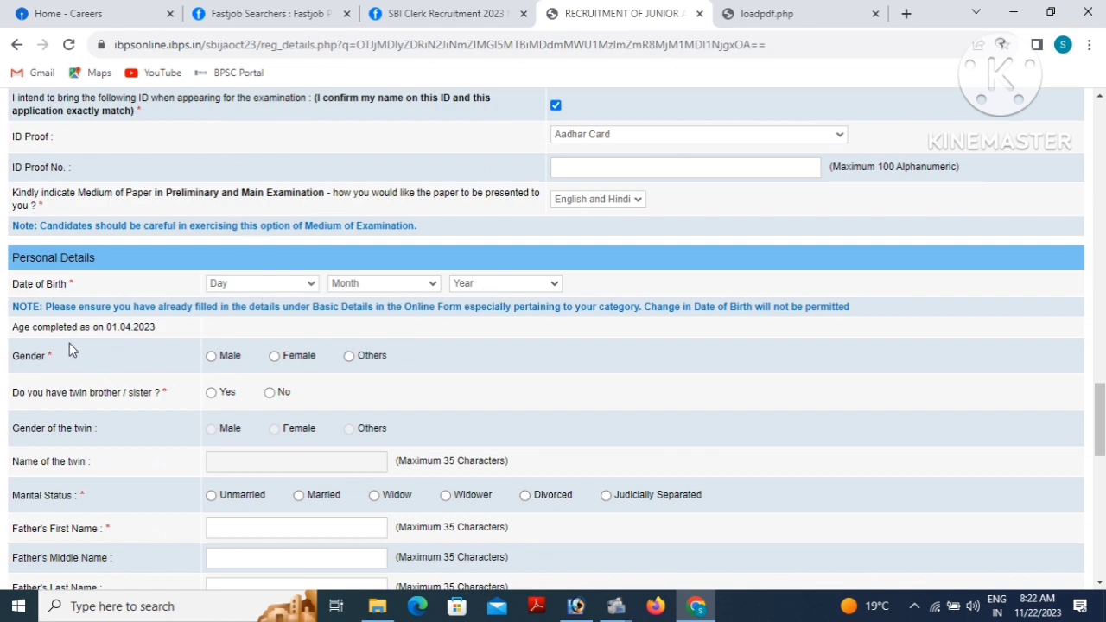
{"action": "scroll", "coordinate": [69, 343], "scroll_direction": "down", "scroll_amount": 1}
{"action": "left_click", "coordinate": [211, 275]}
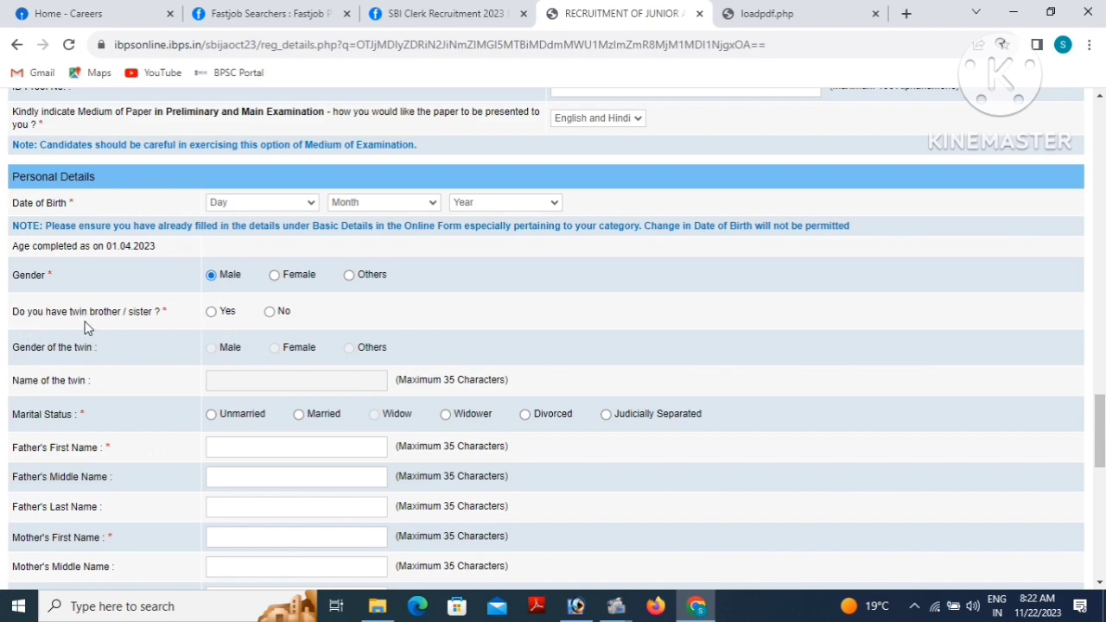
{"action": "left_click", "coordinate": [270, 314]}
{"action": "scroll", "coordinate": [246, 367], "scroll_direction": "down", "scroll_amount": 1}
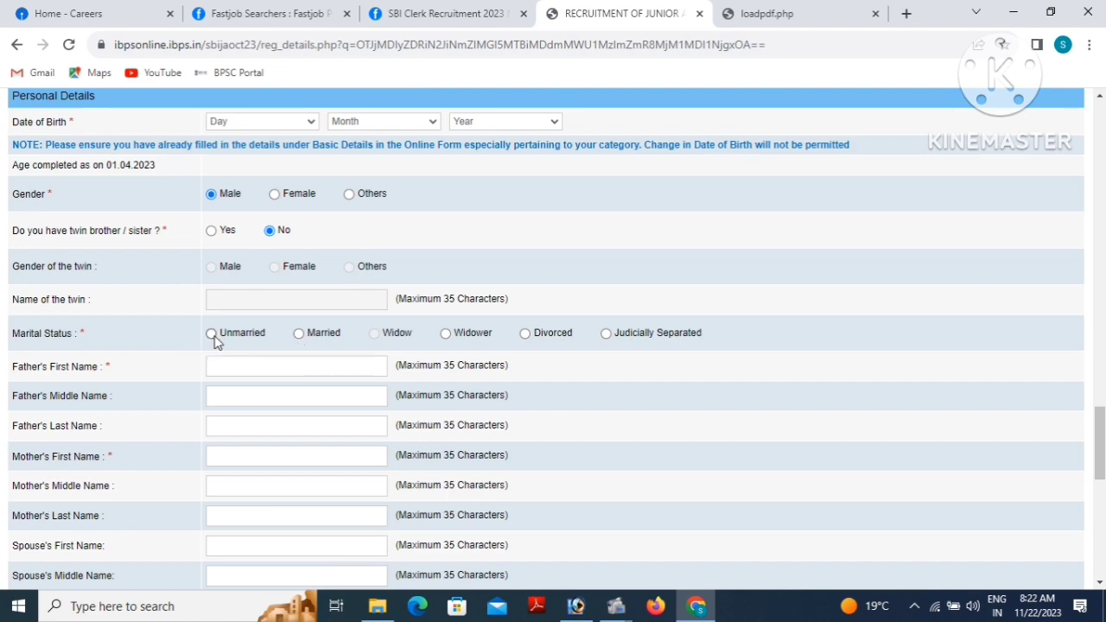
{"action": "left_click", "coordinate": [298, 336]}
- Set the correspondence address state to Bihar and mark the permanent address as the same as the correspondence address
{"action": "scroll", "coordinate": [257, 366], "scroll_direction": "down", "scroll_amount": 1}
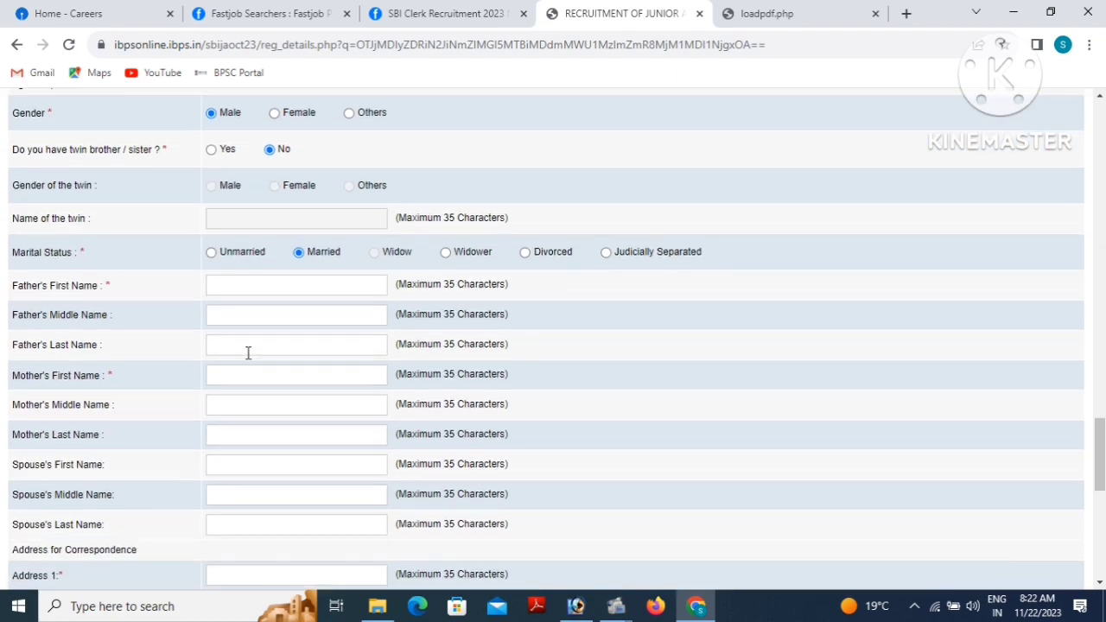
{"action": "scroll", "coordinate": [108, 311], "scroll_direction": "down", "scroll_amount": 1}
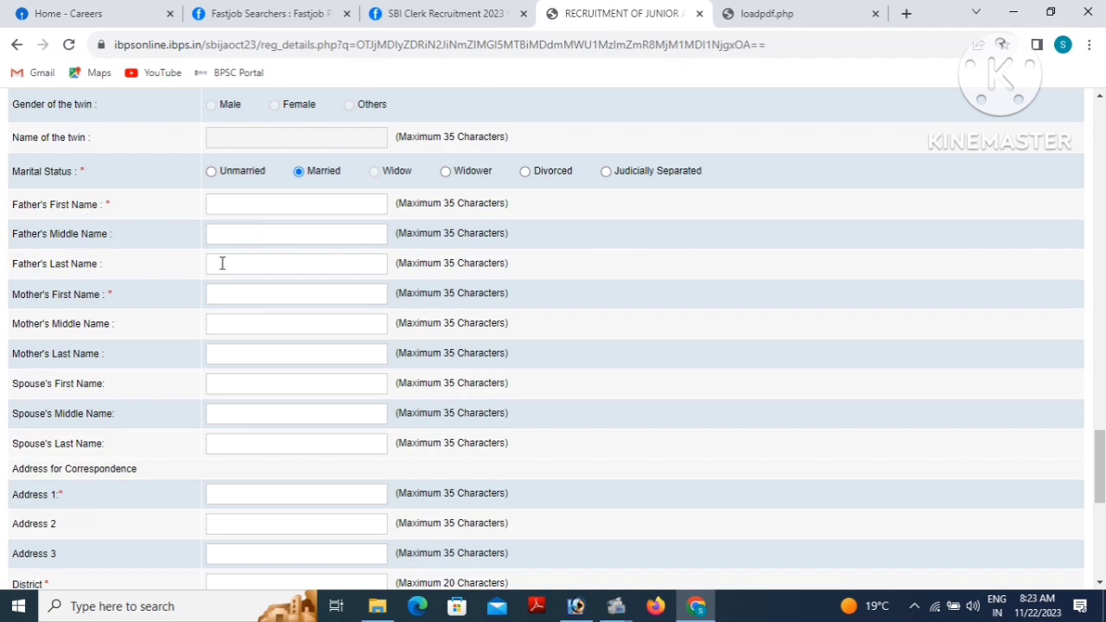
{"action": "scroll", "coordinate": [102, 293], "scroll_direction": "down", "scroll_amount": 1}
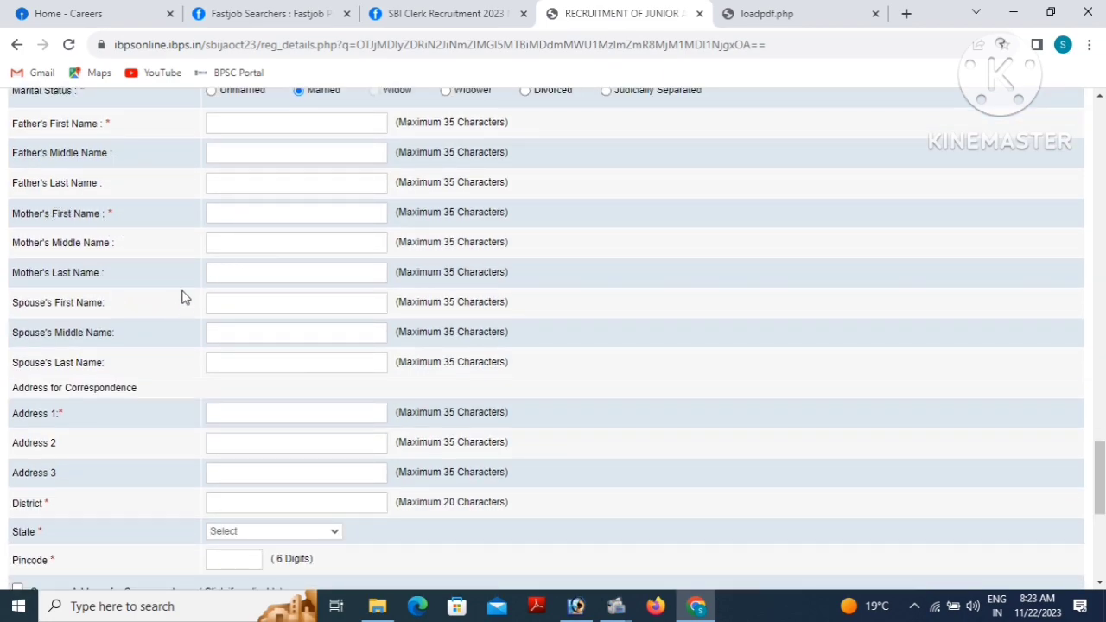
{"action": "scroll", "coordinate": [80, 231], "scroll_direction": "down", "scroll_amount": 1}
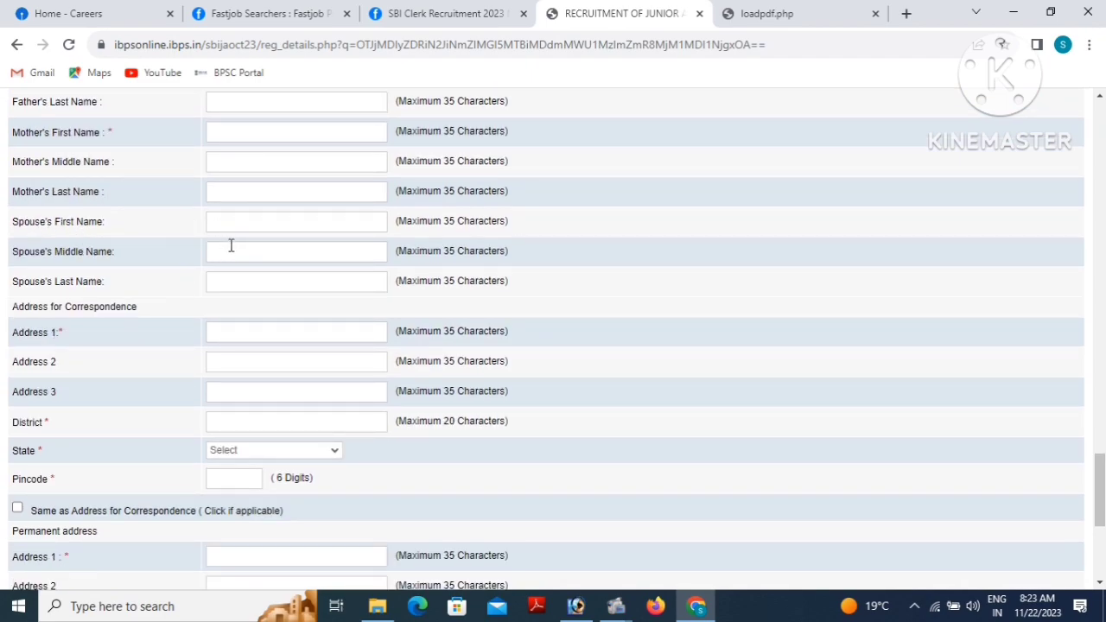
{"action": "scroll", "coordinate": [34, 231], "scroll_direction": "down", "scroll_amount": 1}
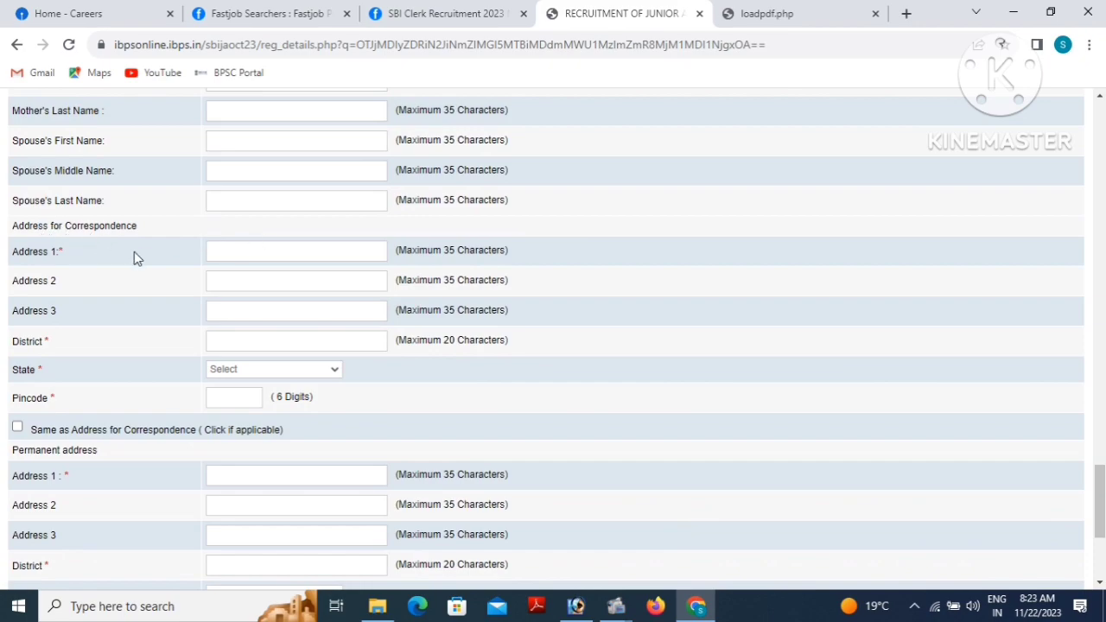
{"action": "scroll", "coordinate": [95, 242], "scroll_direction": "down", "scroll_amount": 1}
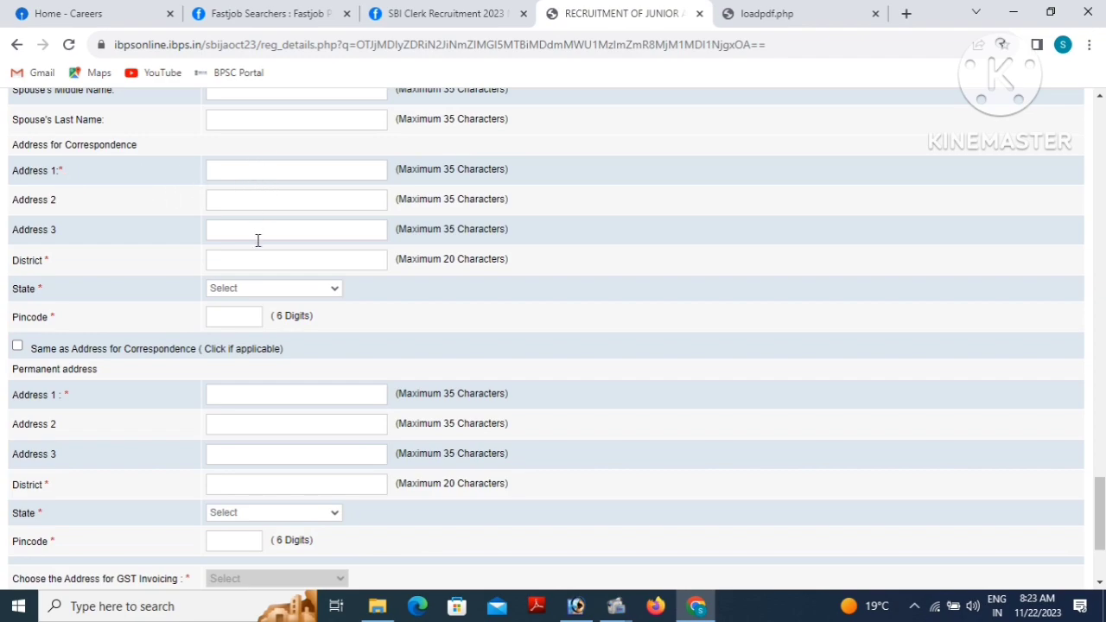
{"action": "scroll", "coordinate": [258, 242], "scroll_direction": "down", "scroll_amount": 1}
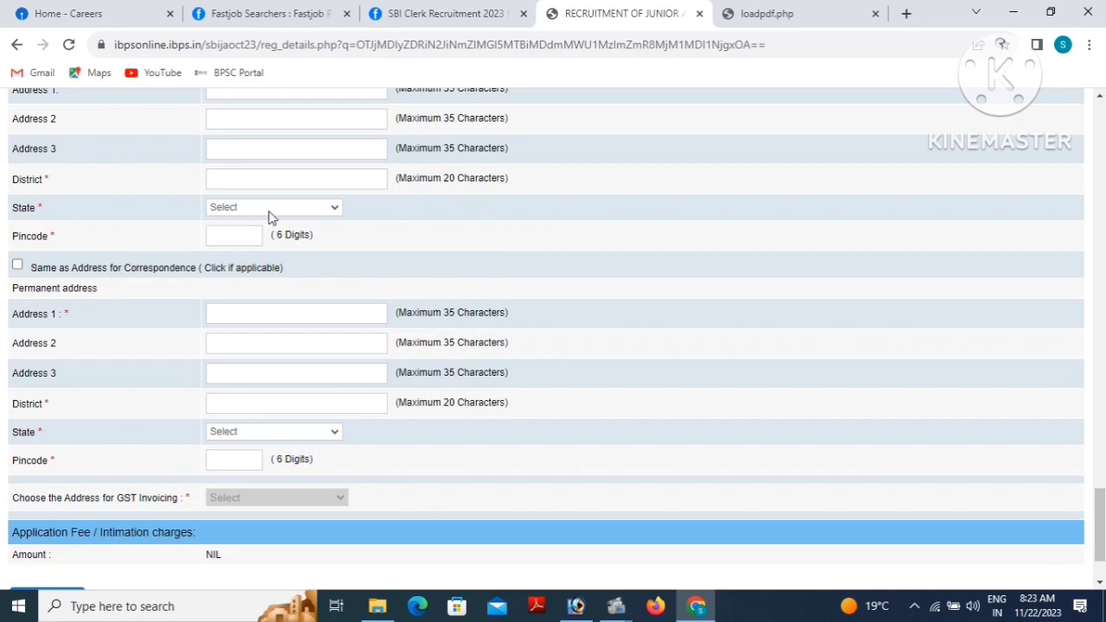
{"action": "left_click", "coordinate": [268, 213]}
{"action": "left_click", "coordinate": [246, 285]}
{"action": "scroll", "coordinate": [125, 259], "scroll_direction": "down", "scroll_amount": 1}
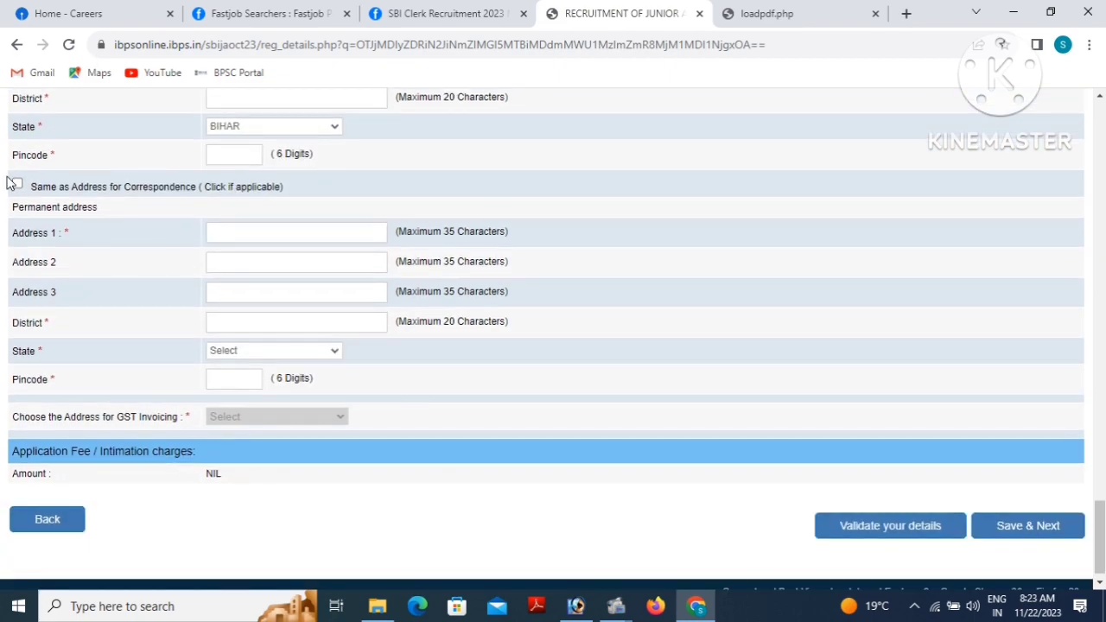
{"action": "left_click", "coordinate": [18, 185]}
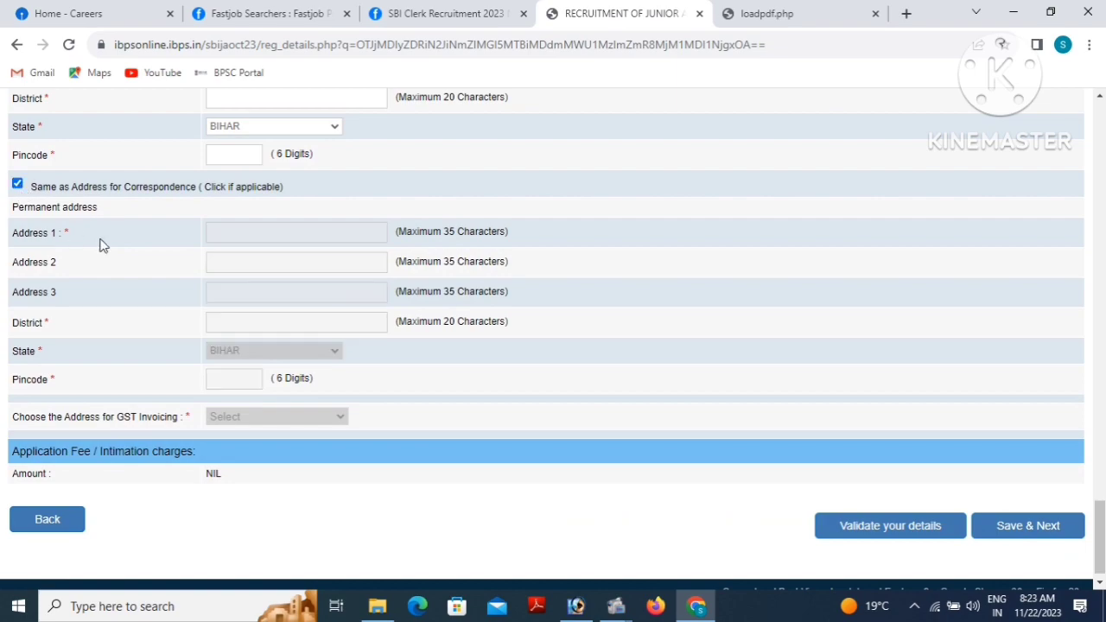
- In Educational Qualification, set Graduation 1/Equivalent to Passed and its degree stream to Commerce
{"action": "scroll", "coordinate": [145, 261], "scroll_direction": "down", "scroll_amount": 1}
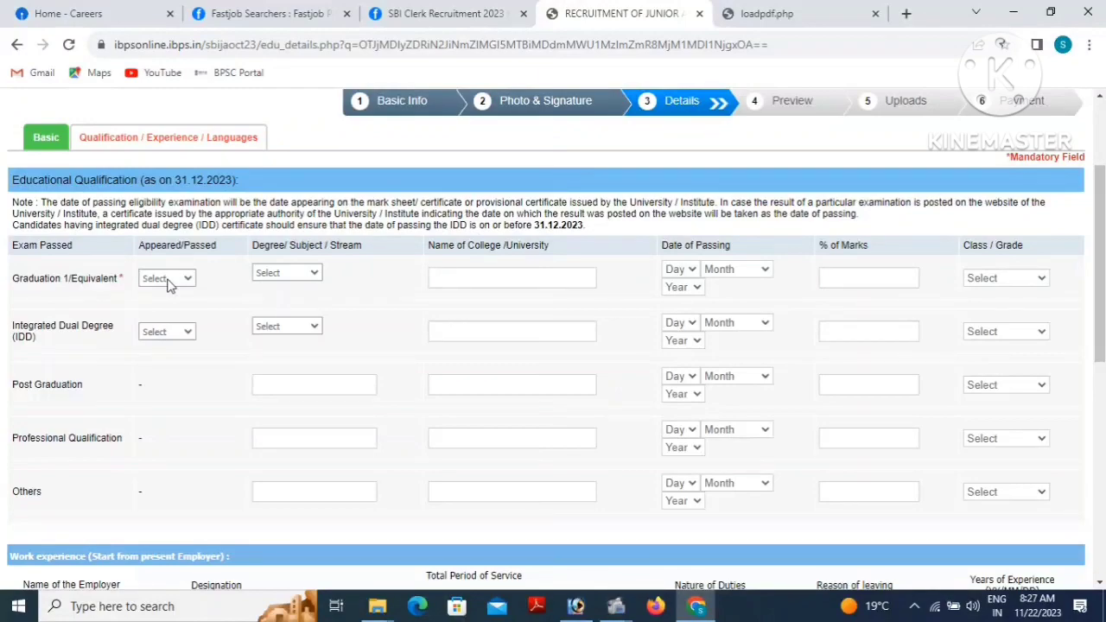
{"action": "left_click", "coordinate": [170, 286]}
{"action": "left_click", "coordinate": [167, 317]}
{"action": "left_click", "coordinate": [298, 274]}
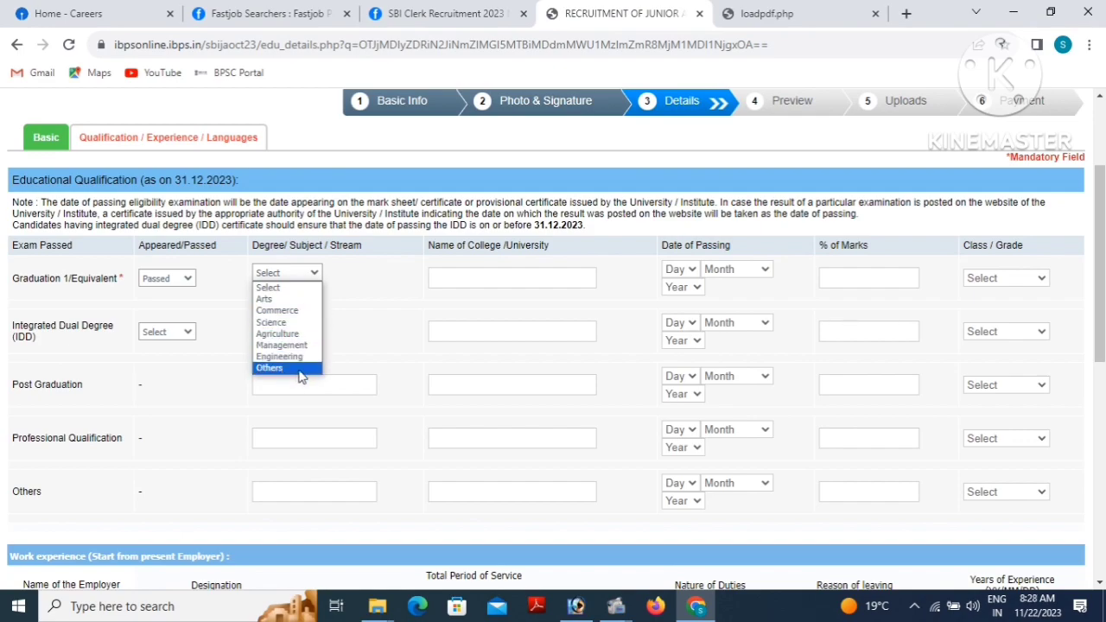
{"action": "left_click", "coordinate": [289, 311]}
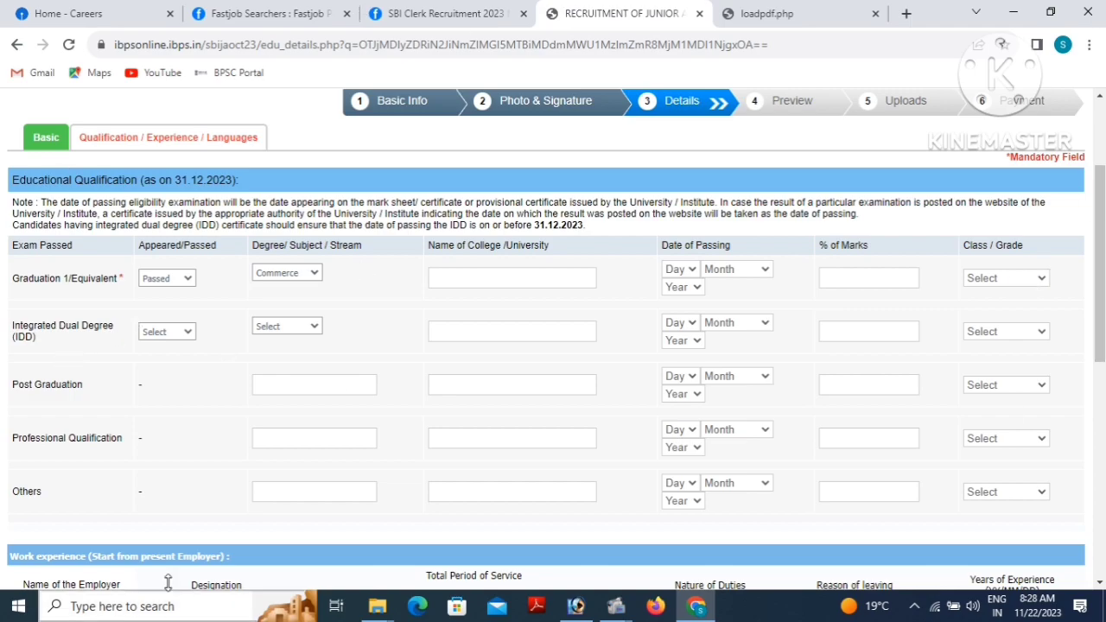
- Go over the work experience, pre-exam training and local language sections, and save the qualification details to proceed to the preview
{"action": "scroll", "coordinate": [60, 242], "scroll_direction": "down", "scroll_amount": 2}
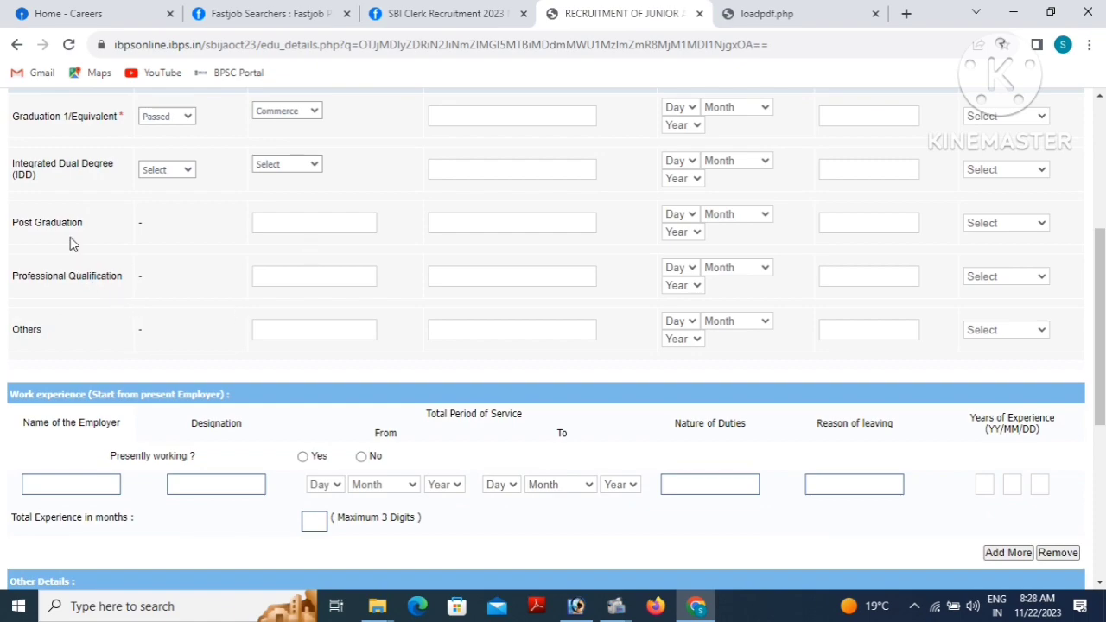
{"action": "scroll", "coordinate": [518, 335], "scroll_direction": "down", "scroll_amount": 2}
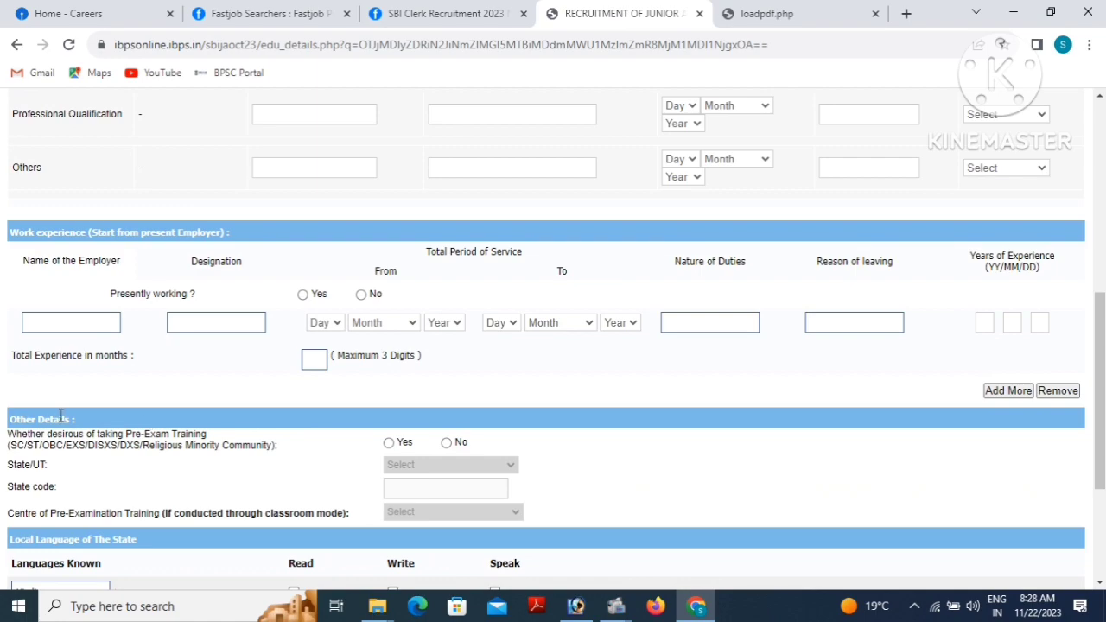
{"action": "scroll", "coordinate": [301, 361], "scroll_direction": "down", "scroll_amount": 2}
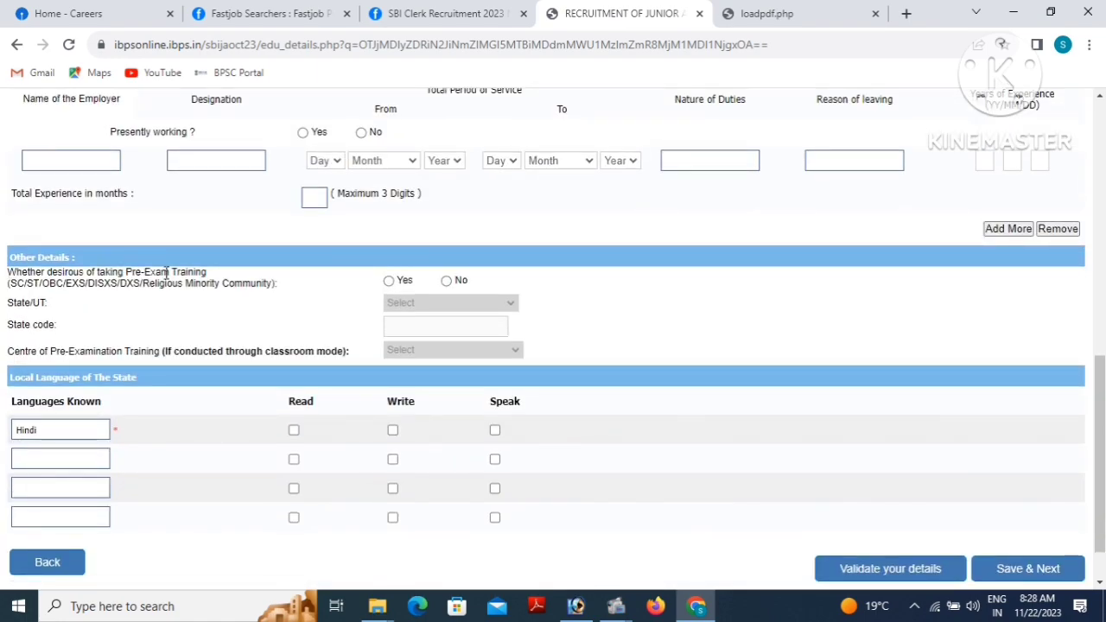
{"action": "scroll", "coordinate": [231, 412], "scroll_direction": "down", "scroll_amount": 1}
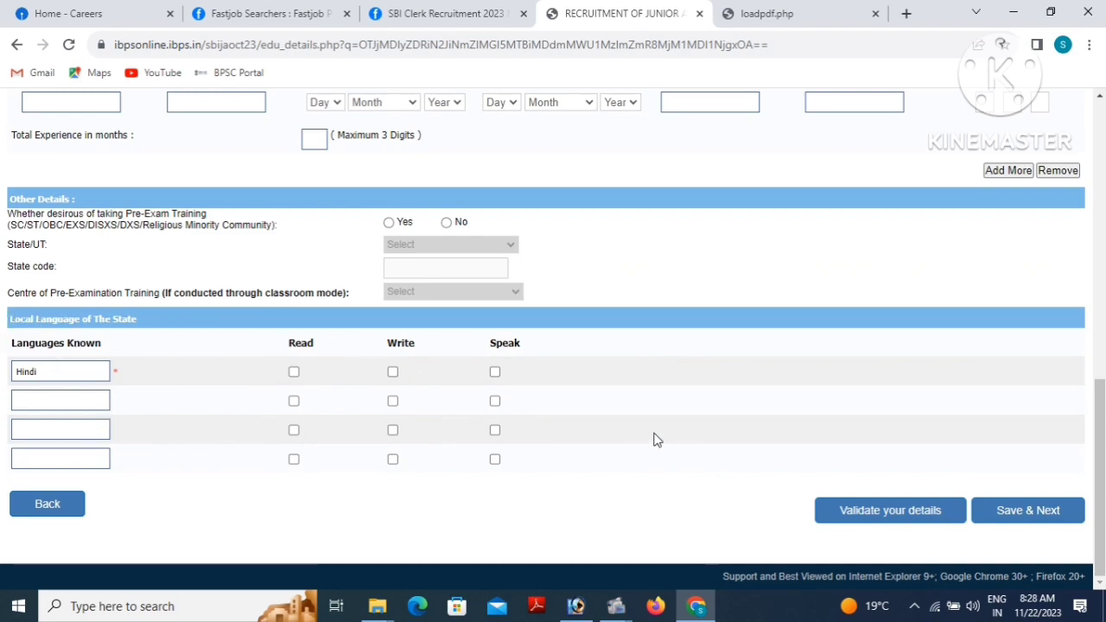
{"action": "left_click", "coordinate": [1026, 511]}
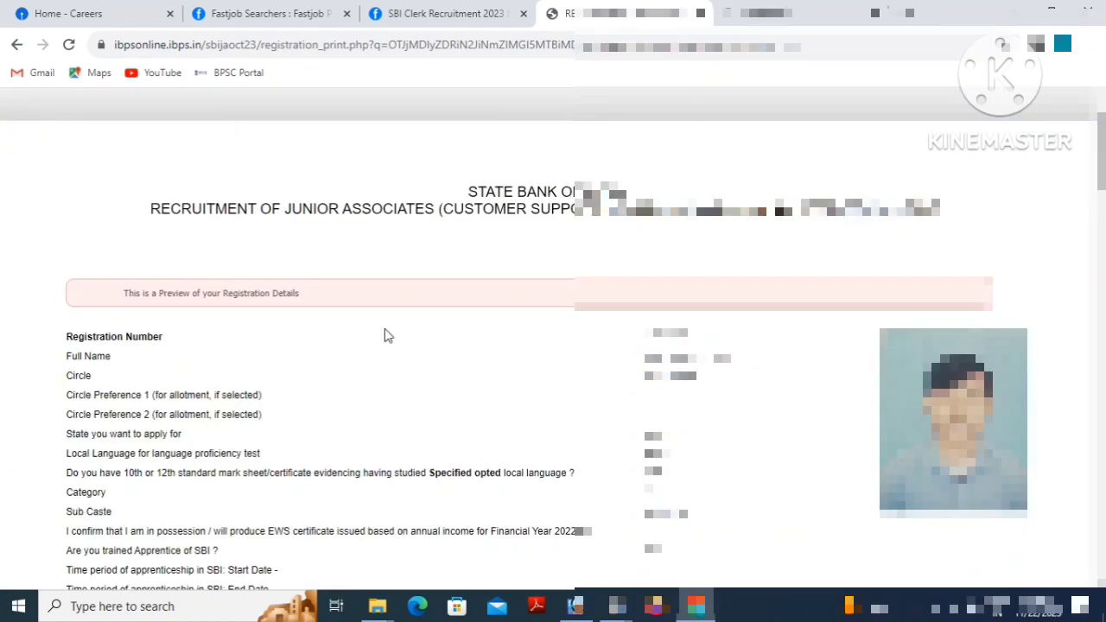
- Examine the registration preview from the applicant's basic data through the personal details down to the declaration
{"action": "scroll", "coordinate": [553, 346], "scroll_direction": "down", "scroll_amount": 1}
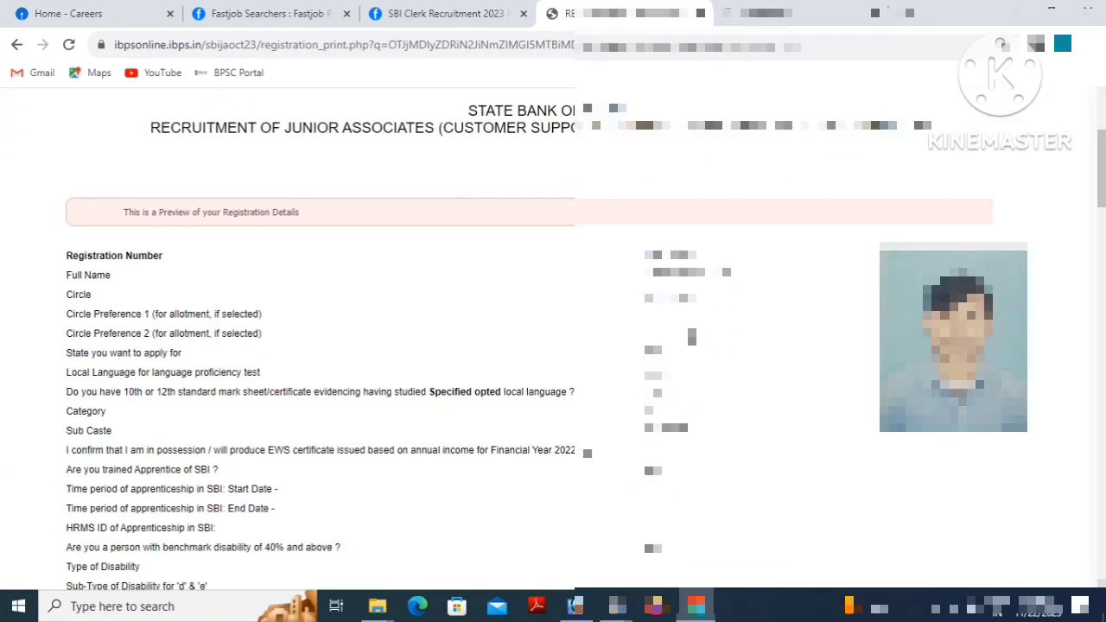
{"action": "scroll", "coordinate": [553, 345], "scroll_direction": "down", "scroll_amount": 2}
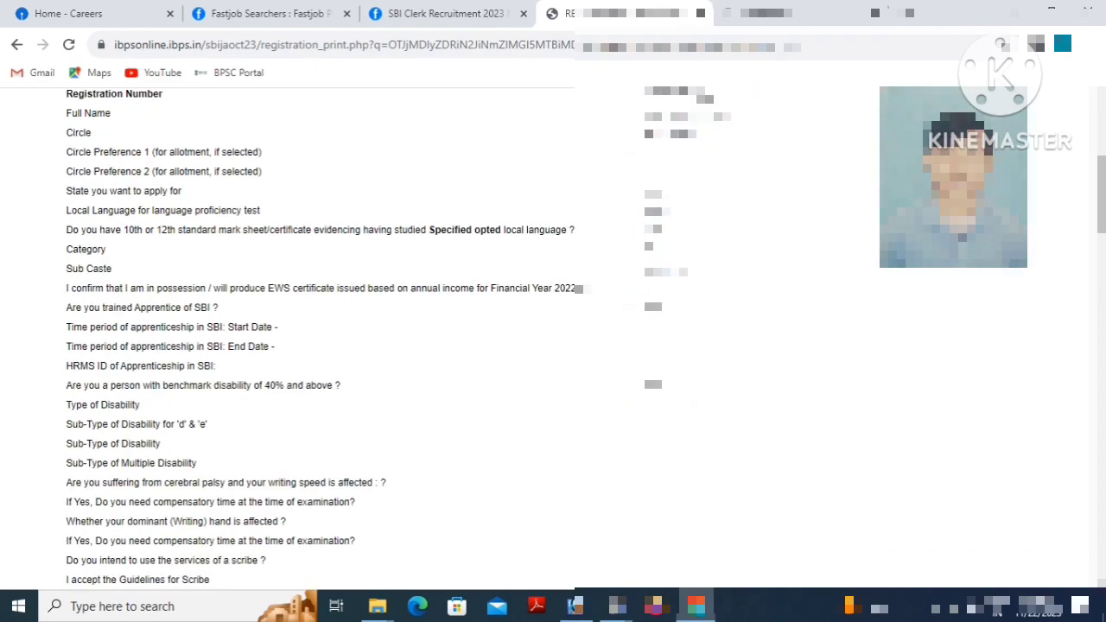
{"action": "scroll", "coordinate": [320, 337], "scroll_direction": "down", "scroll_amount": 5}
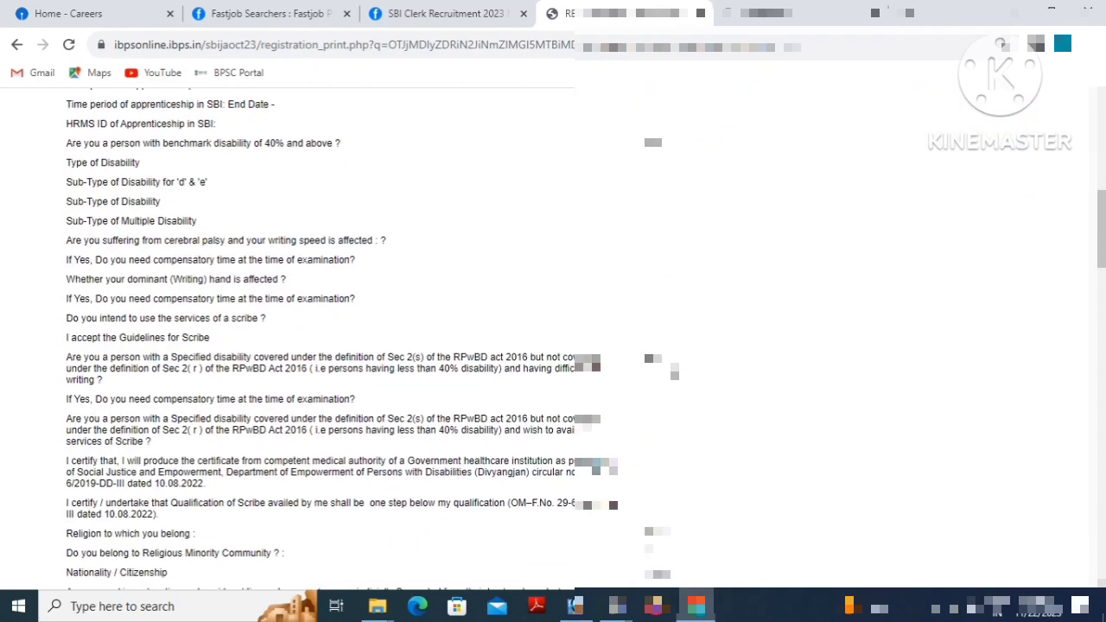
{"action": "scroll", "coordinate": [362, 337], "scroll_direction": "down", "scroll_amount": 4}
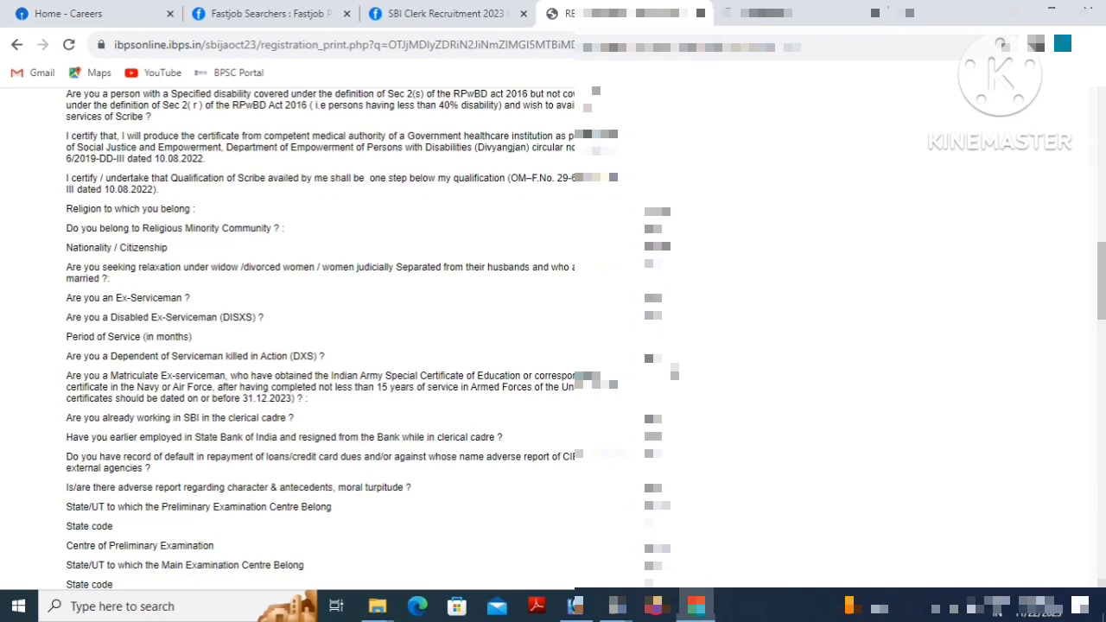
{"action": "scroll", "coordinate": [363, 337], "scroll_direction": "down", "scroll_amount": 1}
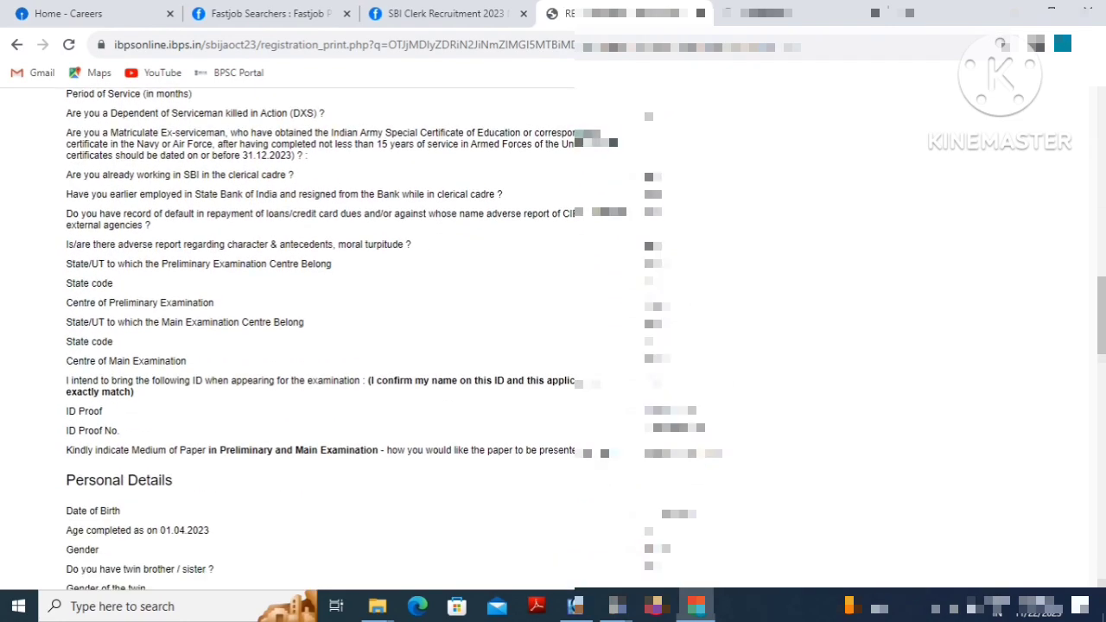
{"action": "scroll", "coordinate": [363, 337], "scroll_direction": "down", "scroll_amount": 2}
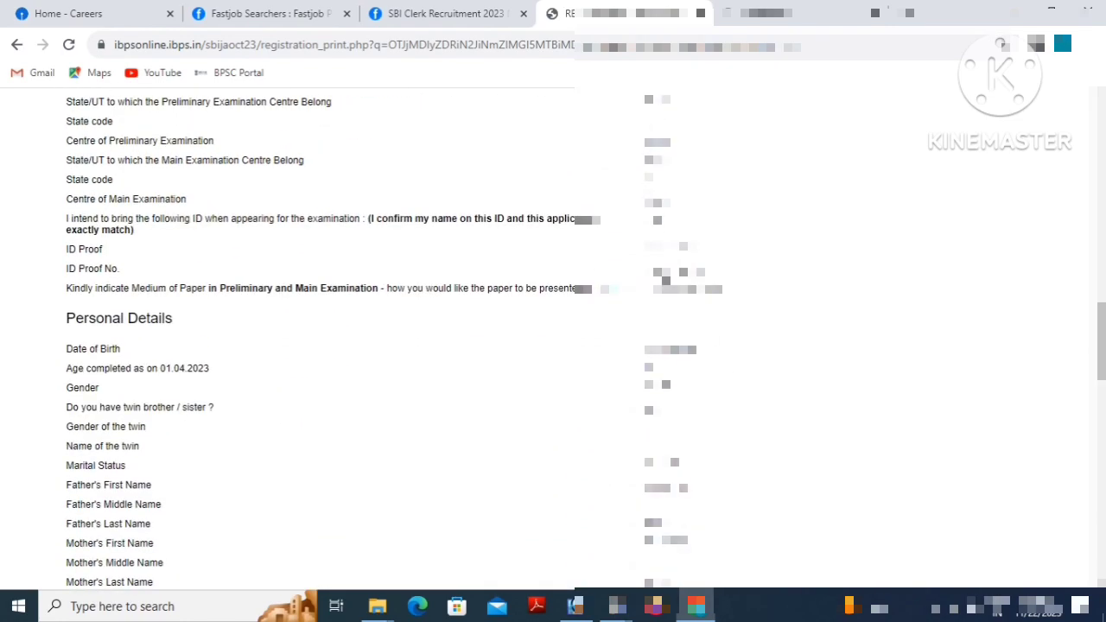
{"action": "scroll", "coordinate": [593, 244], "scroll_direction": "down", "scroll_amount": 2}
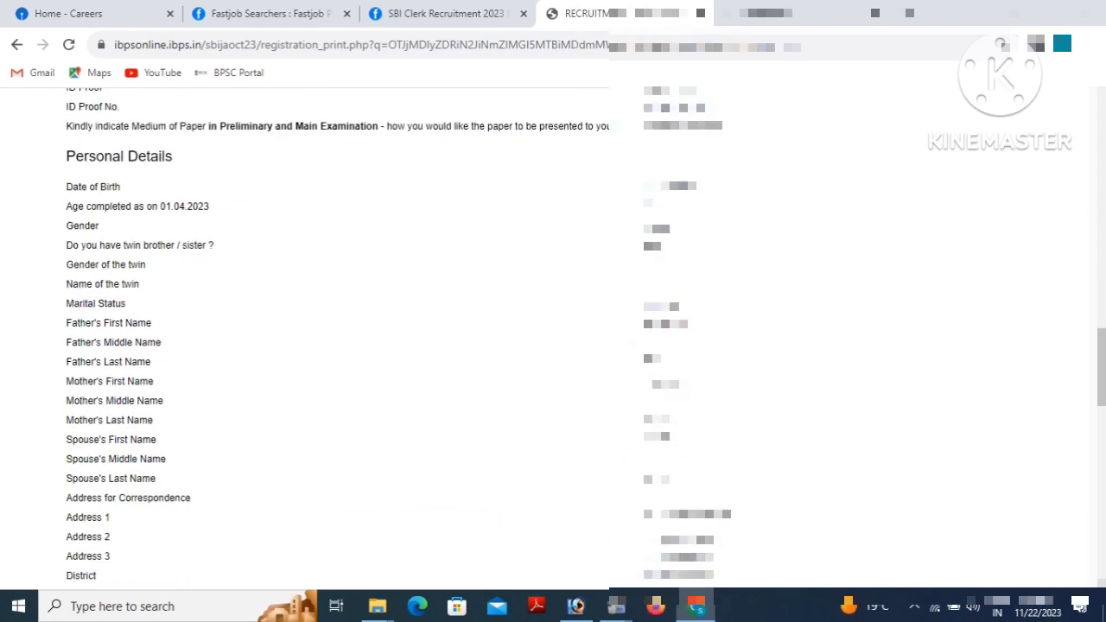
{"action": "scroll", "coordinate": [691, 389], "scroll_direction": "down", "scroll_amount": 5}
{"action": "scroll", "coordinate": [691, 393], "scroll_direction": "down", "scroll_amount": 3}
{"action": "scroll", "coordinate": [329, 384], "scroll_direction": "down", "scroll_amount": 2}
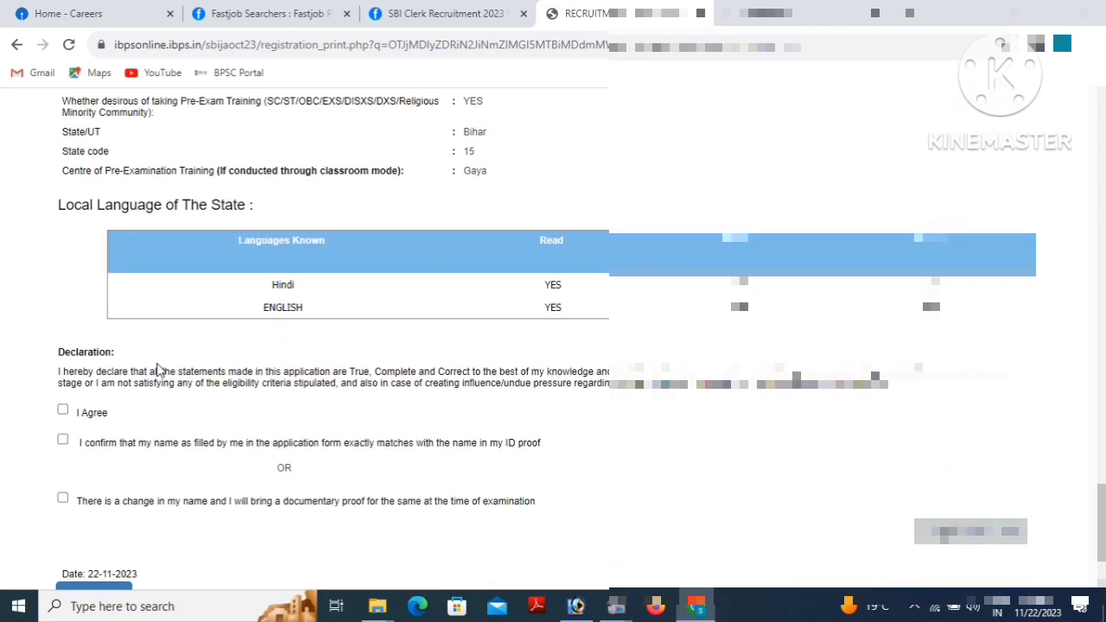
- Tick the agreement, ID name-match and name-change declarations, request completion of the registration, and dismiss the confirmation
{"action": "scroll", "coordinate": [158, 369], "scroll_direction": "down", "scroll_amount": 1}
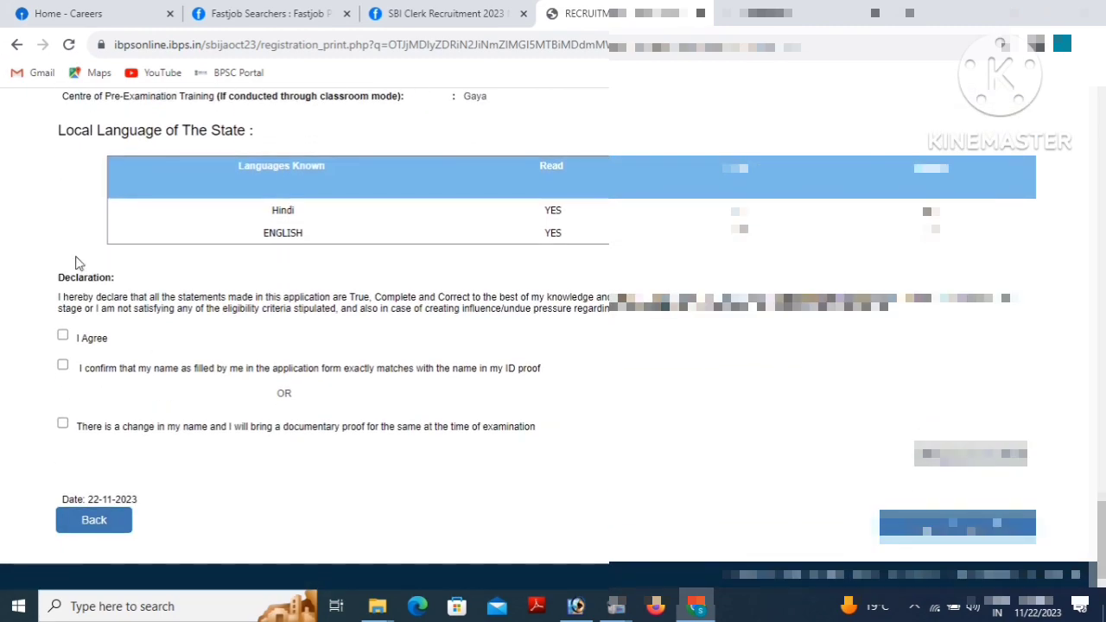
{"action": "left_click", "coordinate": [62, 335]}
{"action": "left_click", "coordinate": [62, 364]}
{"action": "left_click", "coordinate": [63, 425]}
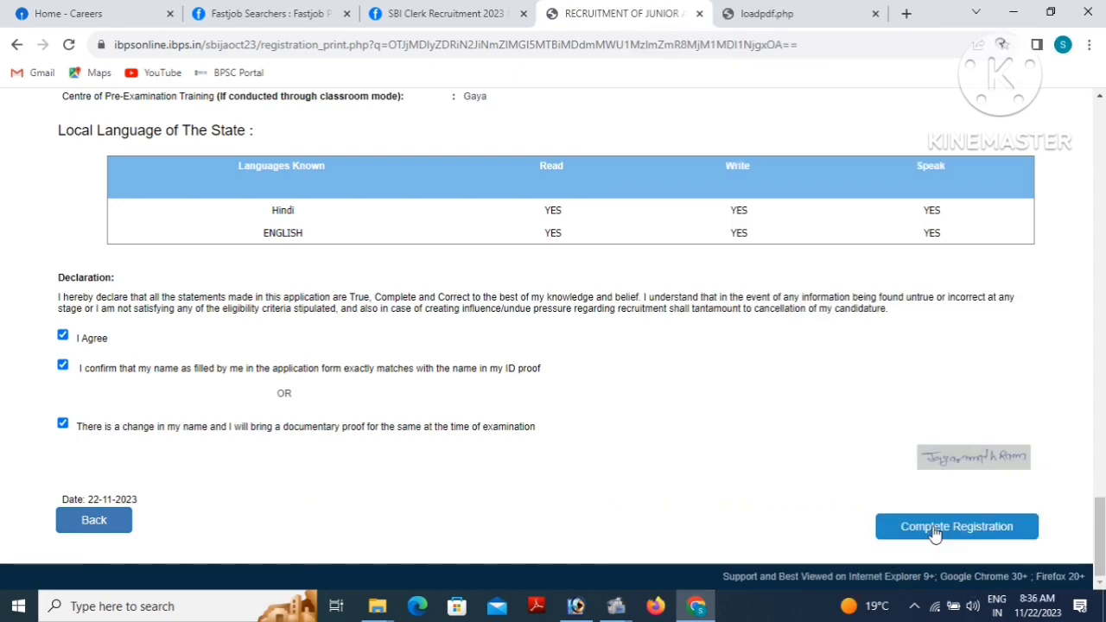
{"action": "left_click", "coordinate": [936, 530]}
{"action": "left_click", "coordinate": [697, 203]}
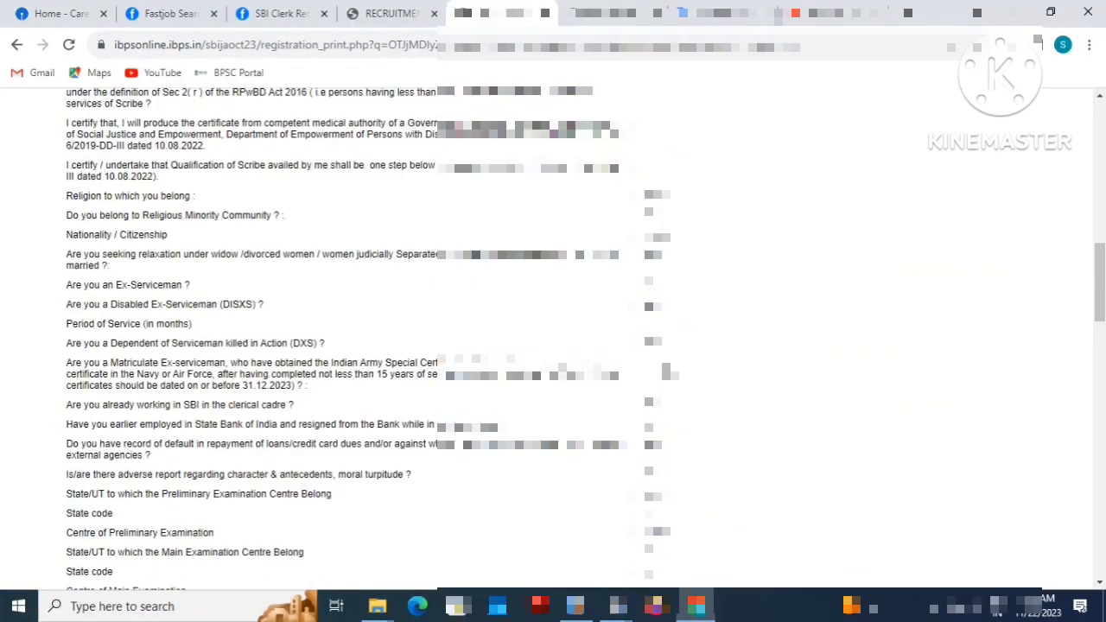
- Recheck the registration preview from the basic details to the declaration, and complete the registration, accepting both confirmations
{"action": "scroll", "coordinate": [668, 372], "scroll_direction": "up", "scroll_amount": 10}
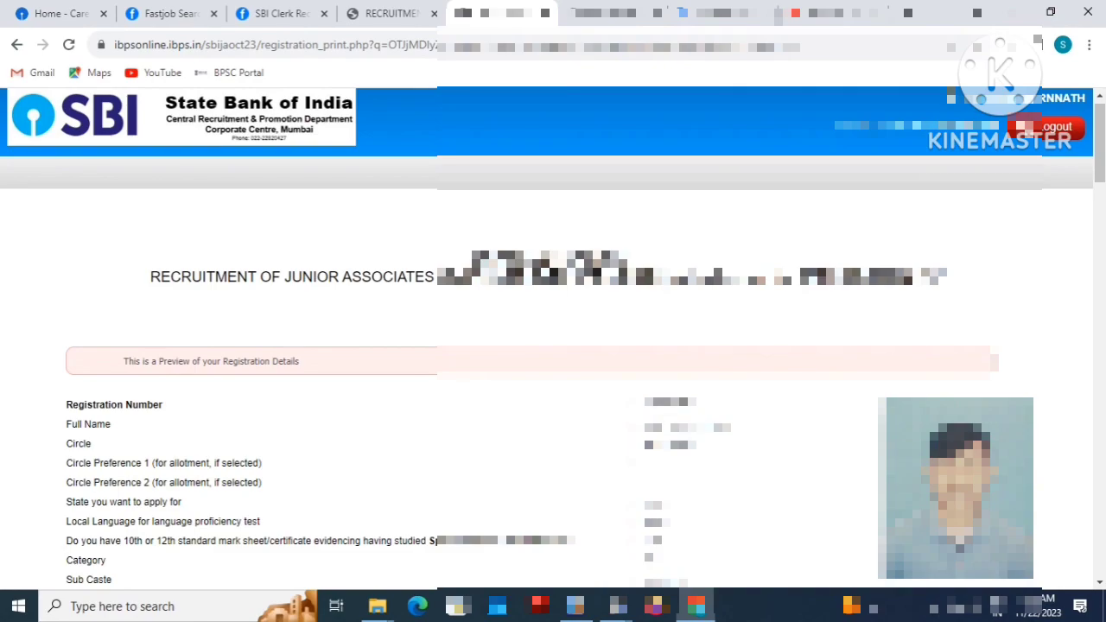
{"action": "scroll", "coordinate": [553, 334], "scroll_direction": "down", "scroll_amount": 8}
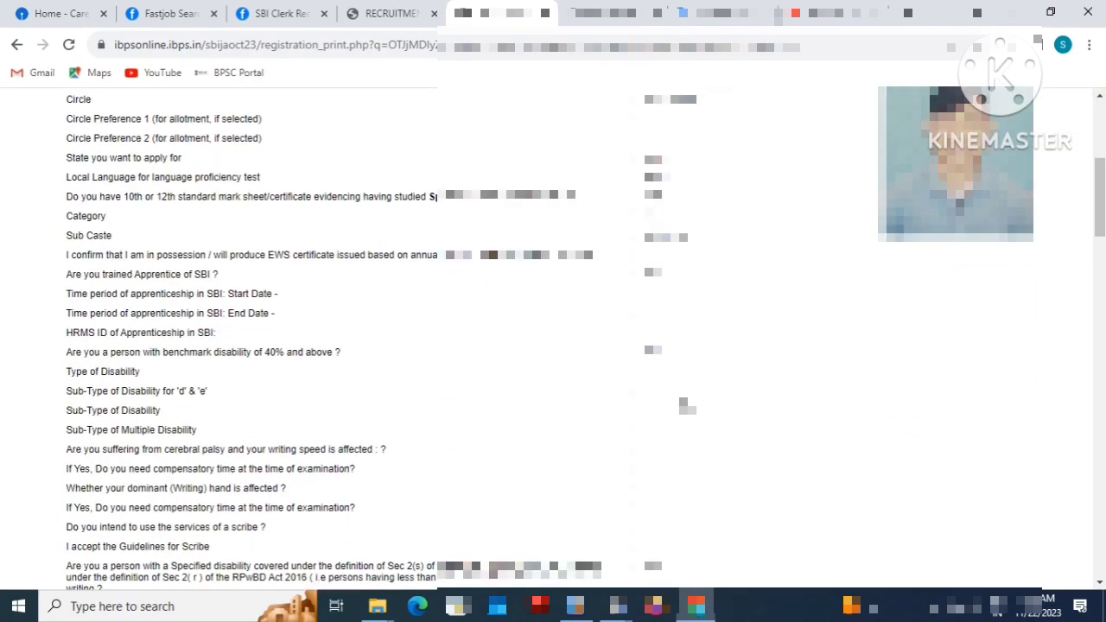
{"action": "scroll", "coordinate": [673, 424], "scroll_direction": "down", "scroll_amount": 6}
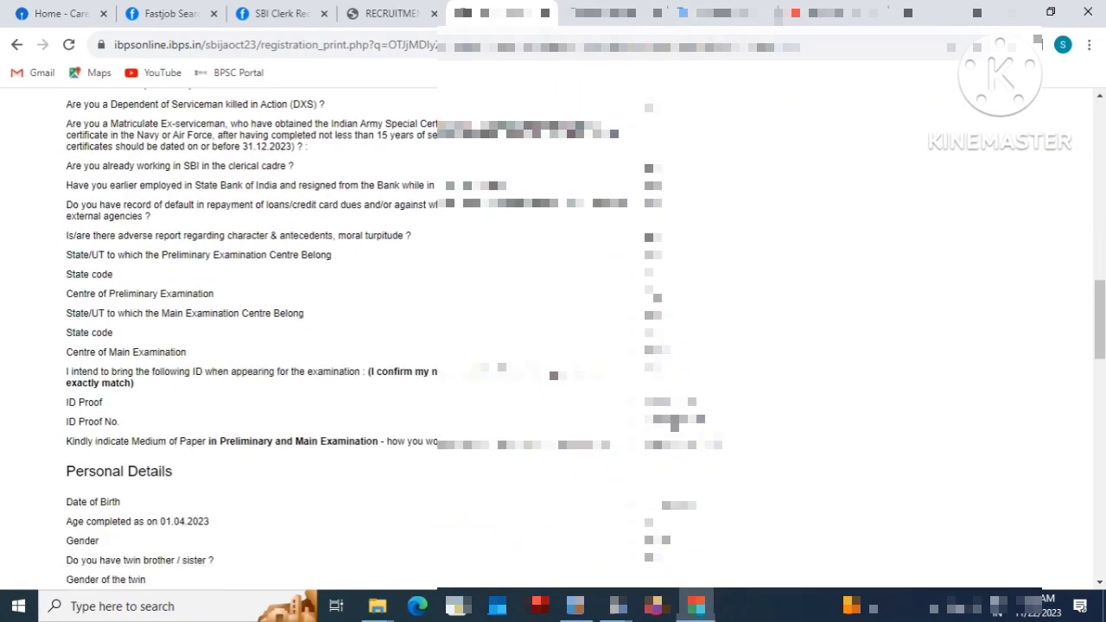
{"action": "scroll", "coordinate": [430, 351], "scroll_direction": "down", "scroll_amount": 10}
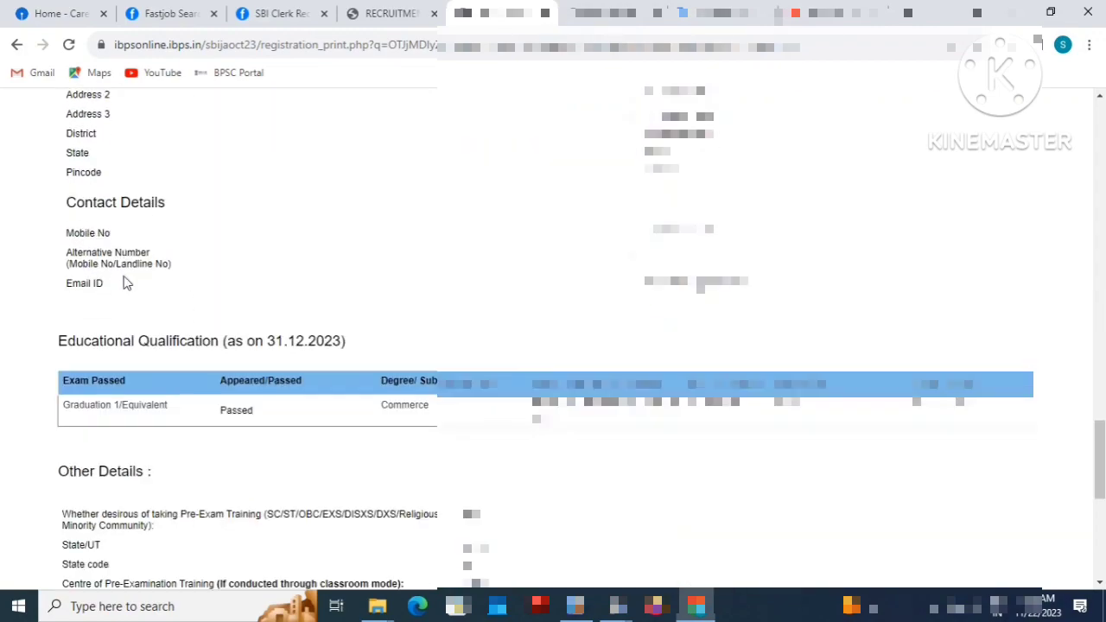
{"action": "scroll", "coordinate": [122, 282], "scroll_direction": "down", "scroll_amount": 4}
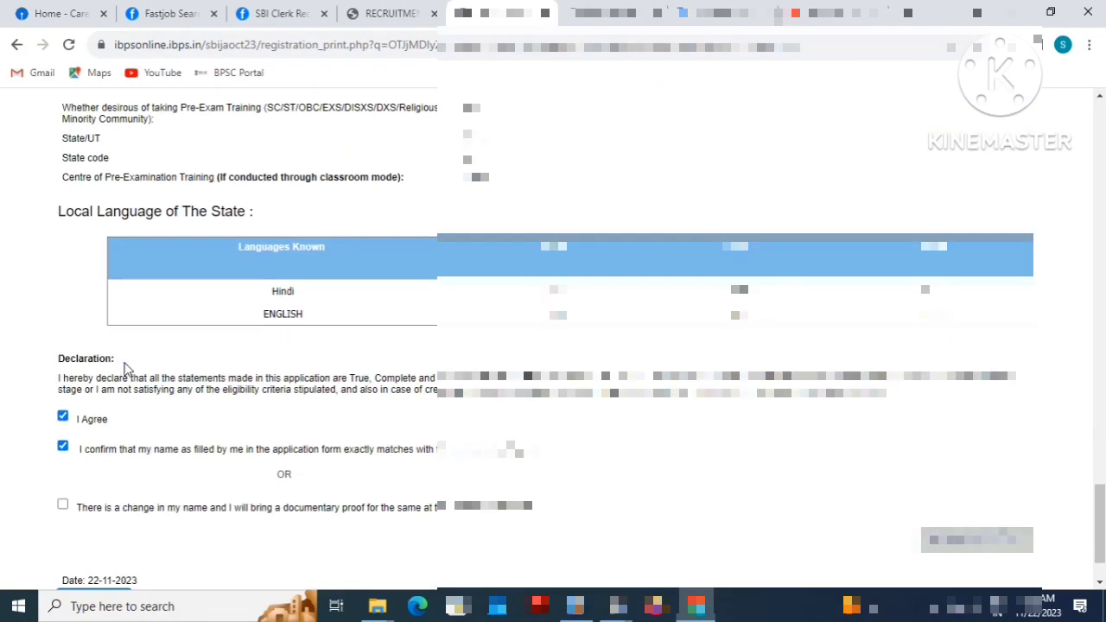
{"action": "scroll", "coordinate": [134, 438], "scroll_direction": "down", "scroll_amount": 1}
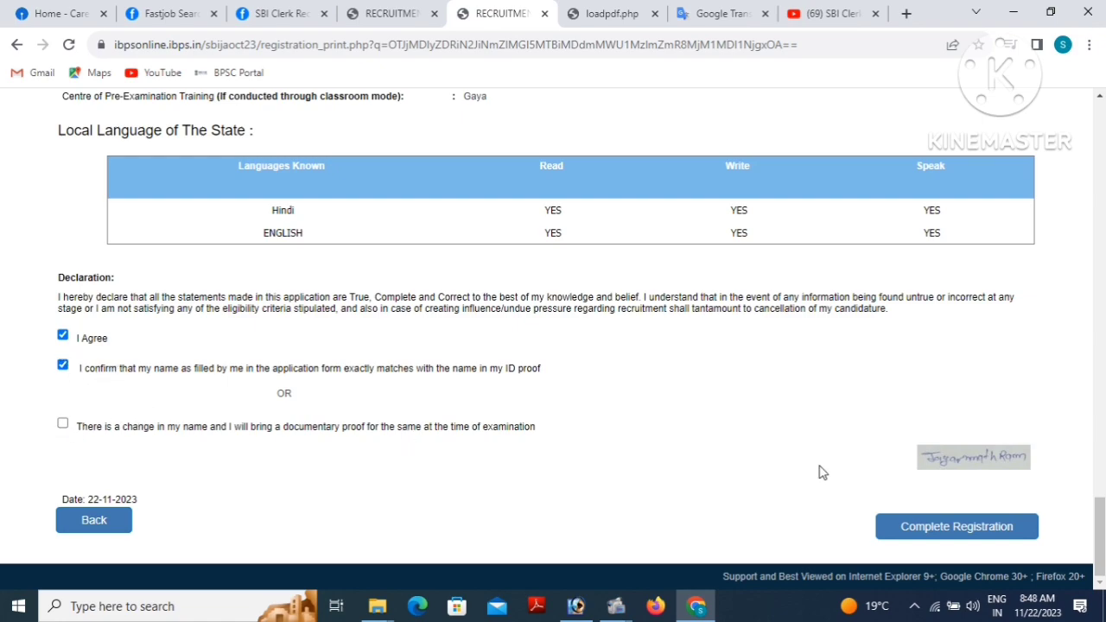
{"action": "left_click", "coordinate": [930, 529]}
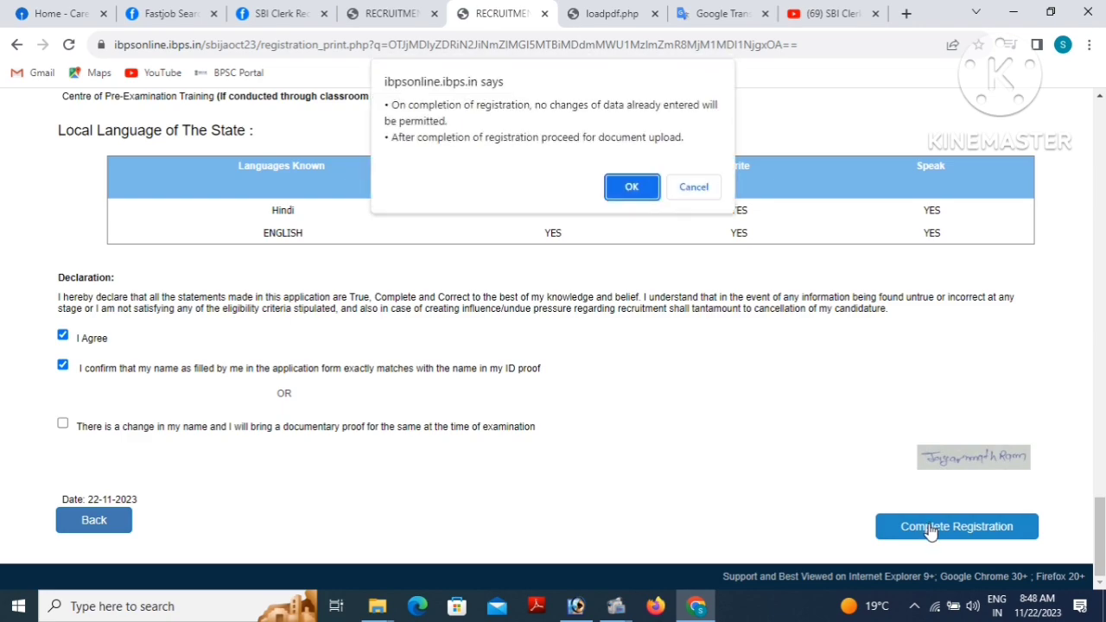
{"action": "left_click", "coordinate": [630, 190]}
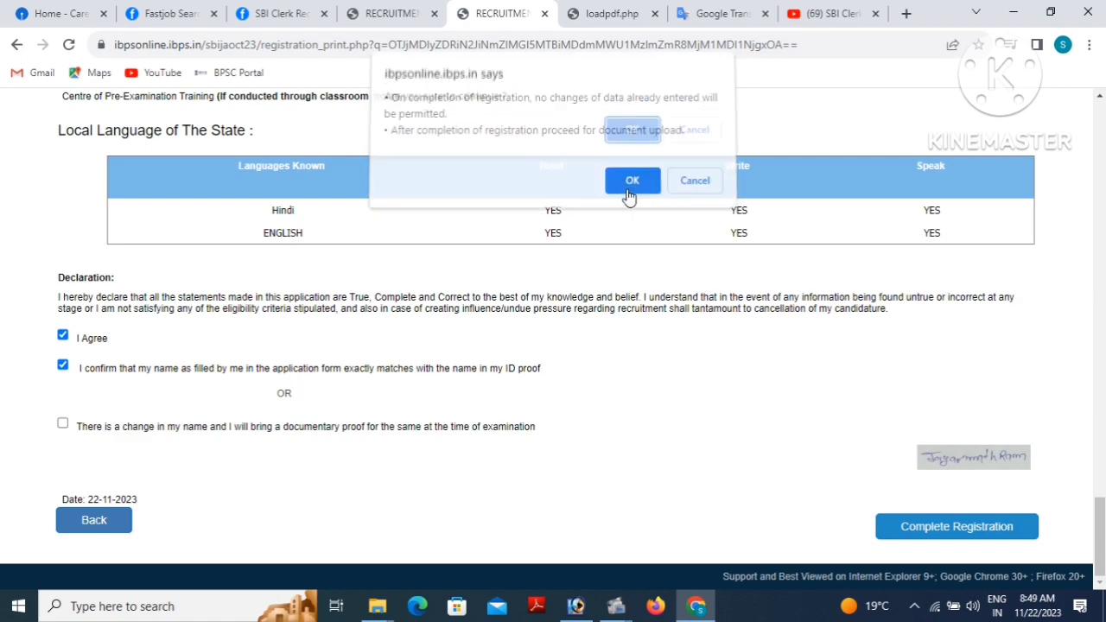
{"action": "left_click", "coordinate": [631, 140]}
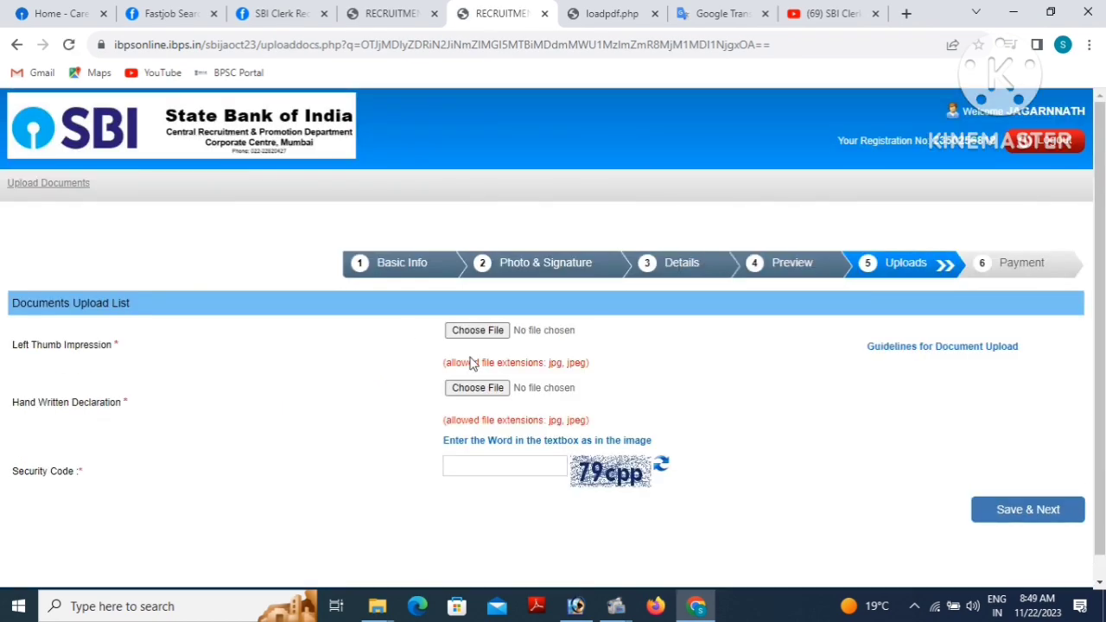
- Open the document upload guidelines, read the hand-written declaration text and thumb impression rules, and return to the upload page
{"action": "scroll", "coordinate": [515, 349], "scroll_direction": "down", "scroll_amount": 1}
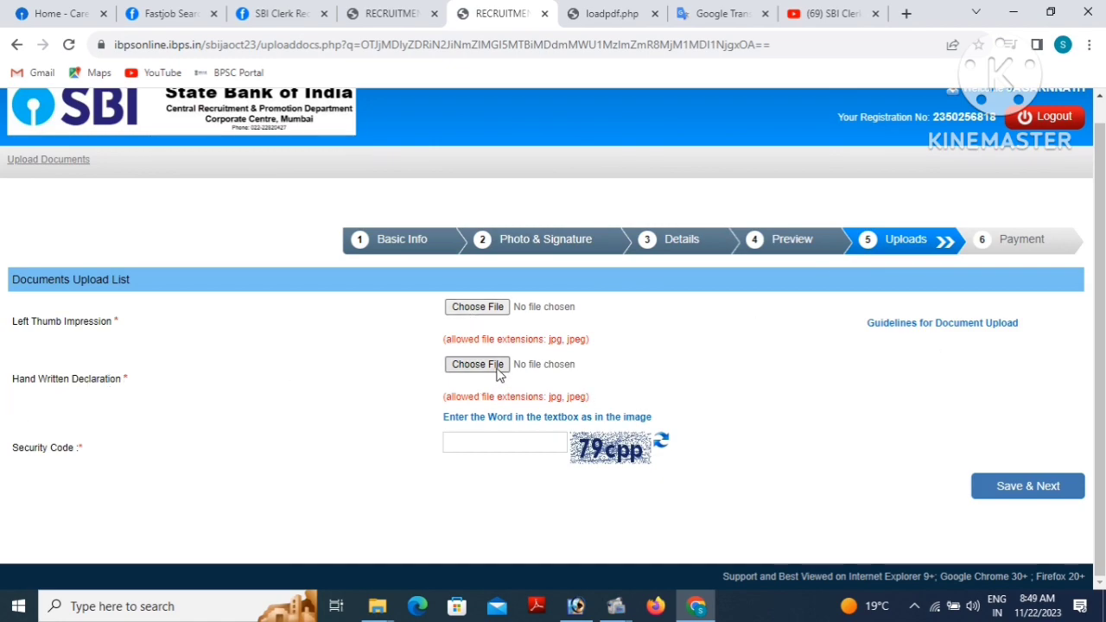
{"action": "left_click", "coordinate": [896, 325]}
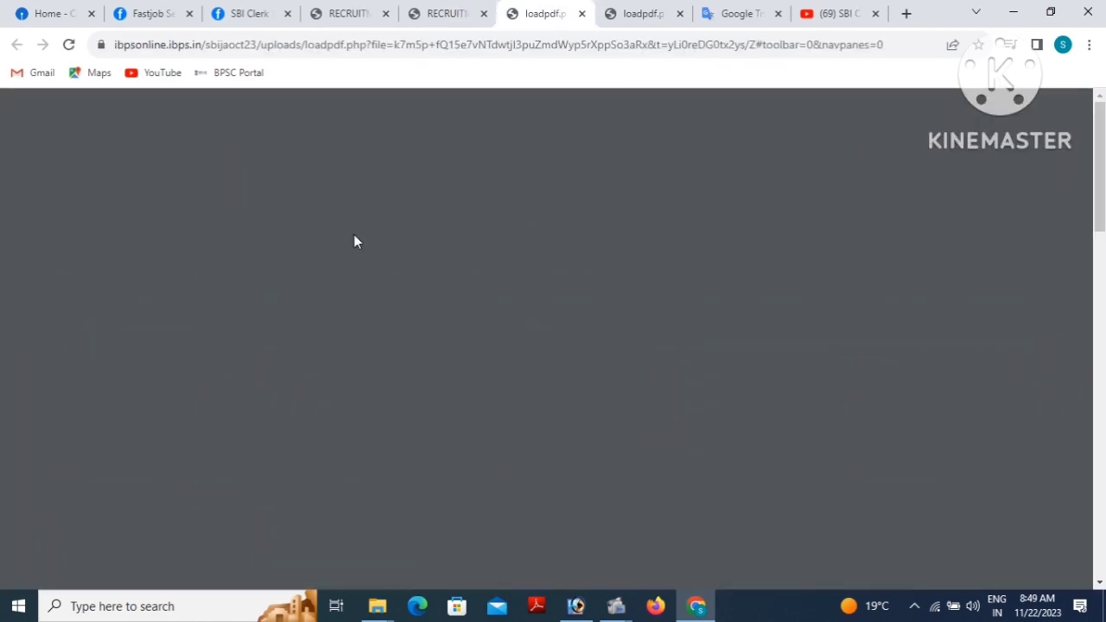
{"action": "scroll", "coordinate": [432, 270], "scroll_direction": "down", "scroll_amount": 1}
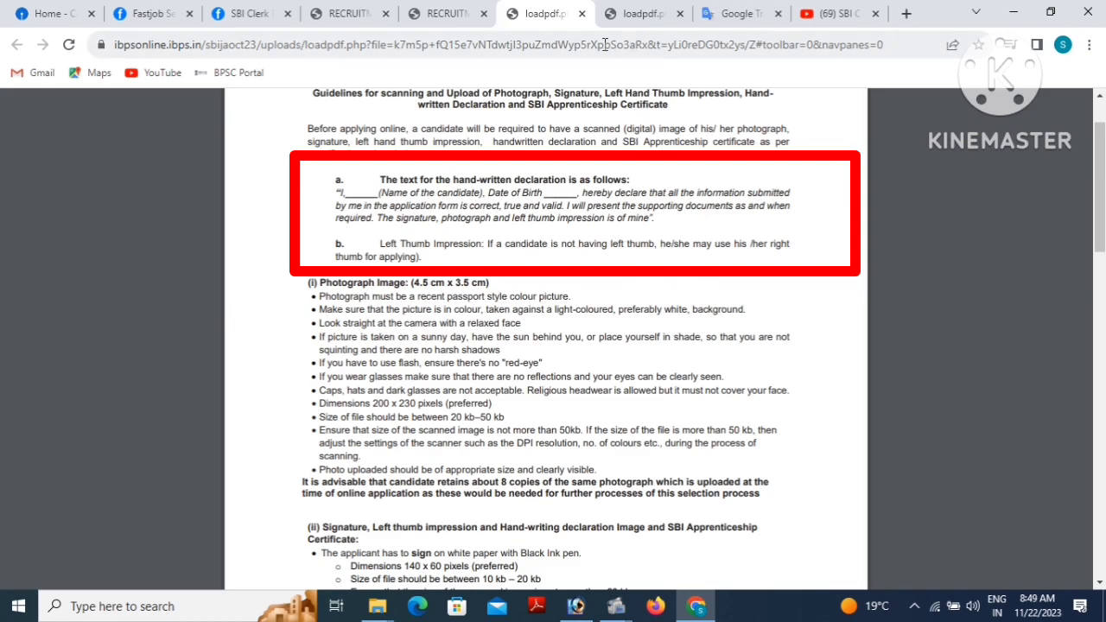
{"action": "left_click", "coordinate": [445, 13]}
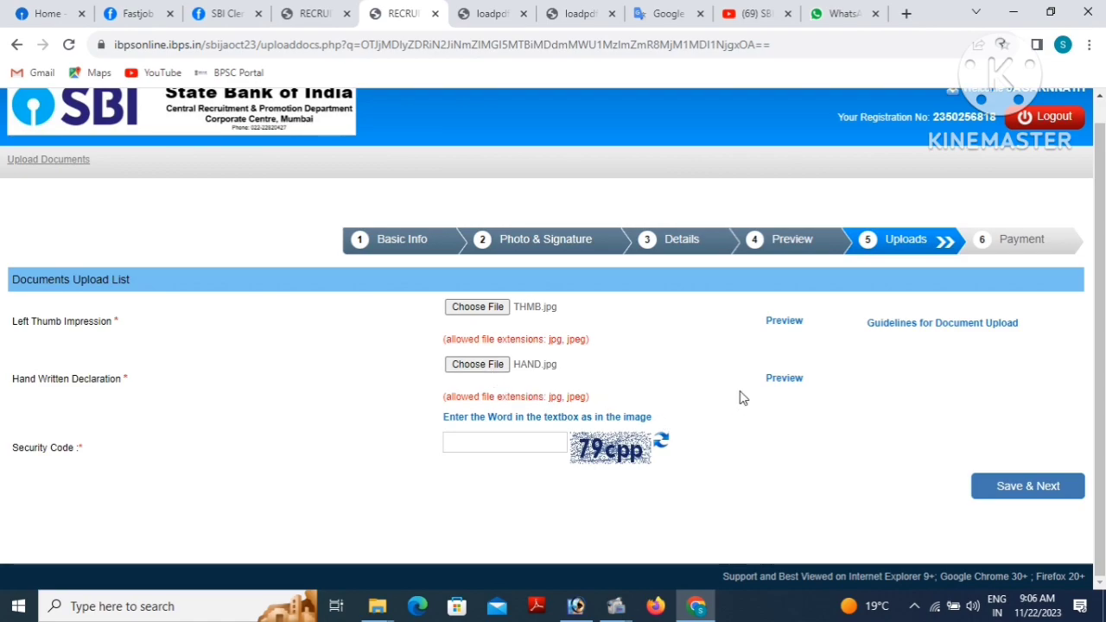
- Preview the uploaded hand-written declaration HAND.jpg and accept it for processing
{"action": "left_click", "coordinate": [783, 378]}
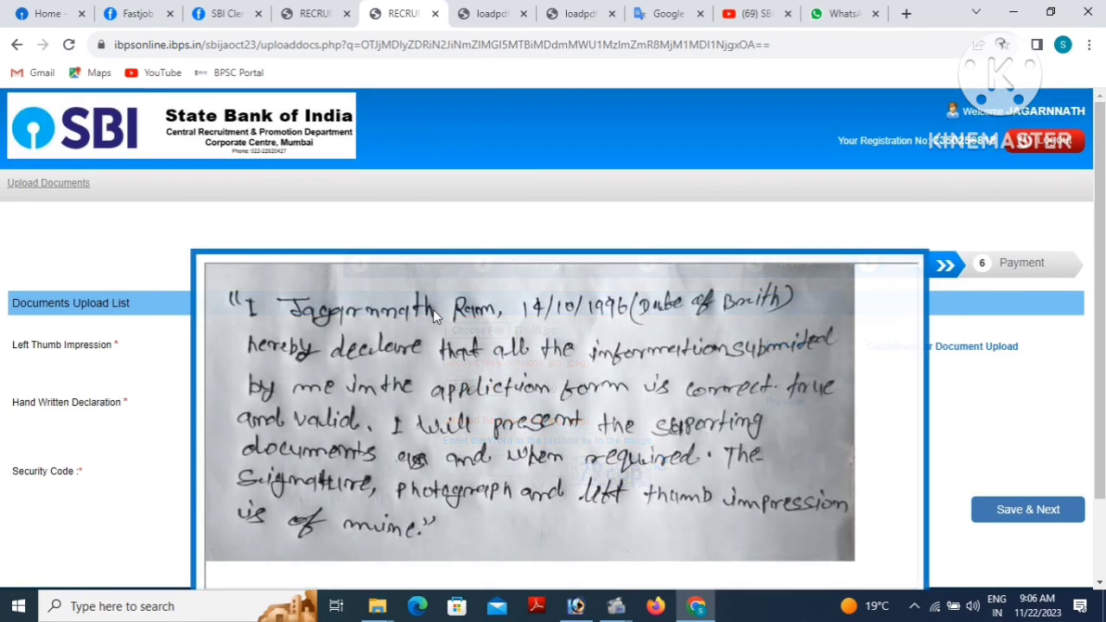
{"action": "scroll", "coordinate": [329, 259], "scroll_direction": "down", "scroll_amount": 1}
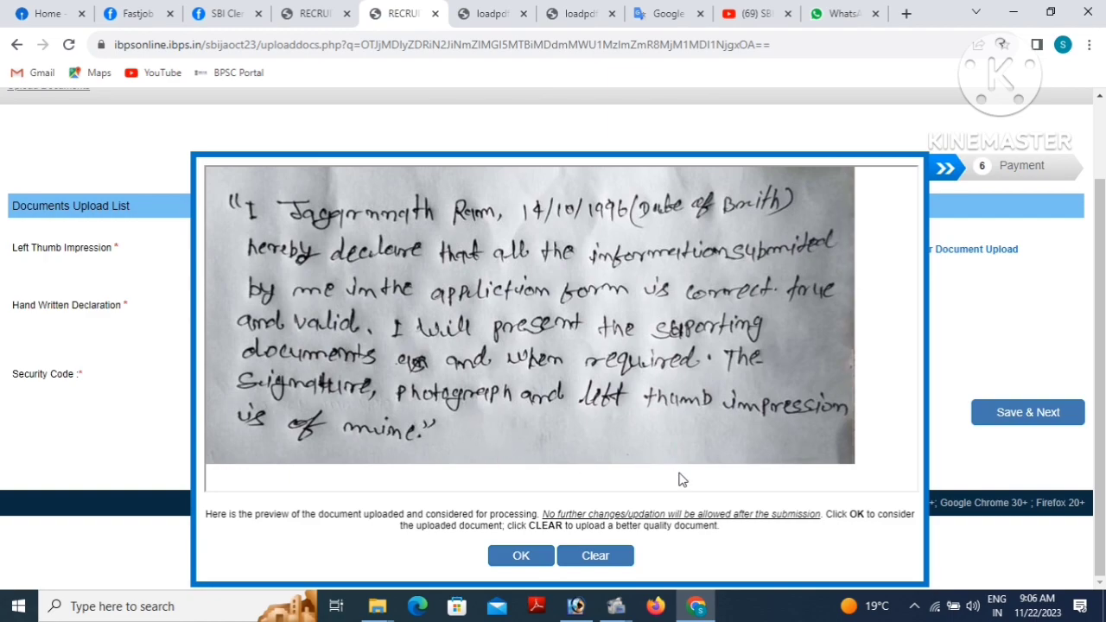
{"action": "left_click", "coordinate": [515, 564]}
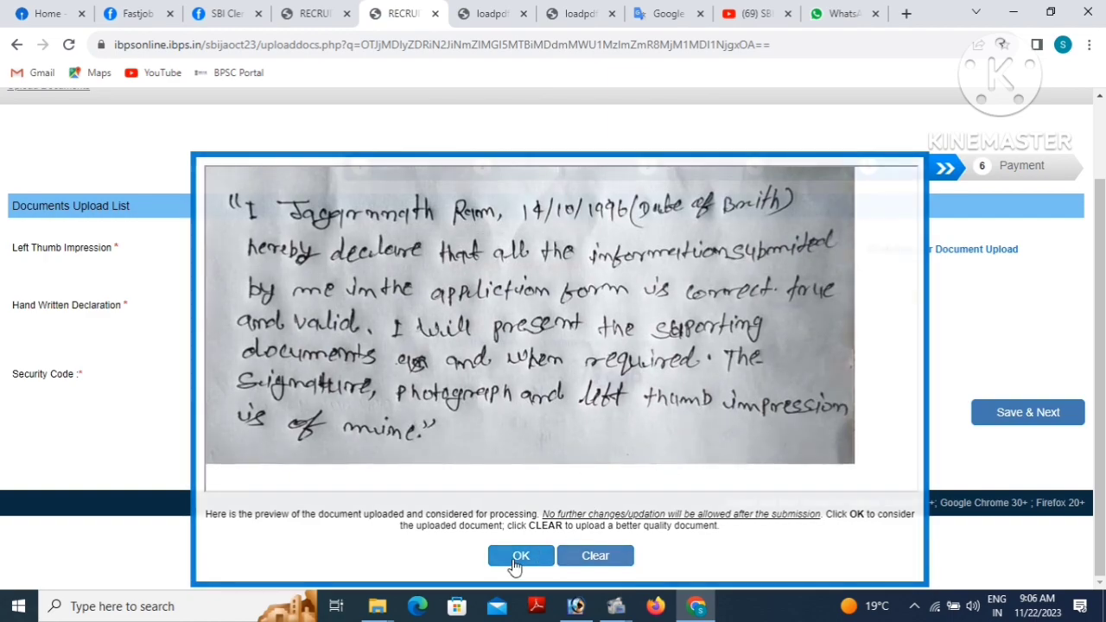
- Enter the security code from the image, save the uploaded documents and confirm the final submission
{"action": "left_click", "coordinate": [527, 445]}
{"action": "type", "text": "79"}
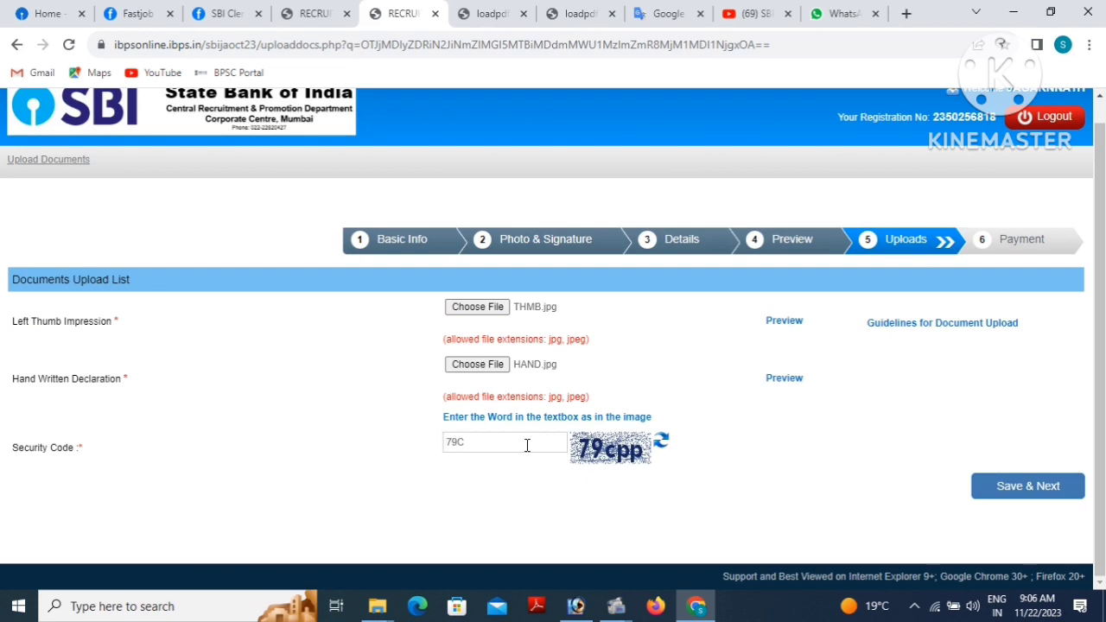
{"action": "type", "text": "c"}
{"action": "left_click", "coordinate": [1029, 495]}
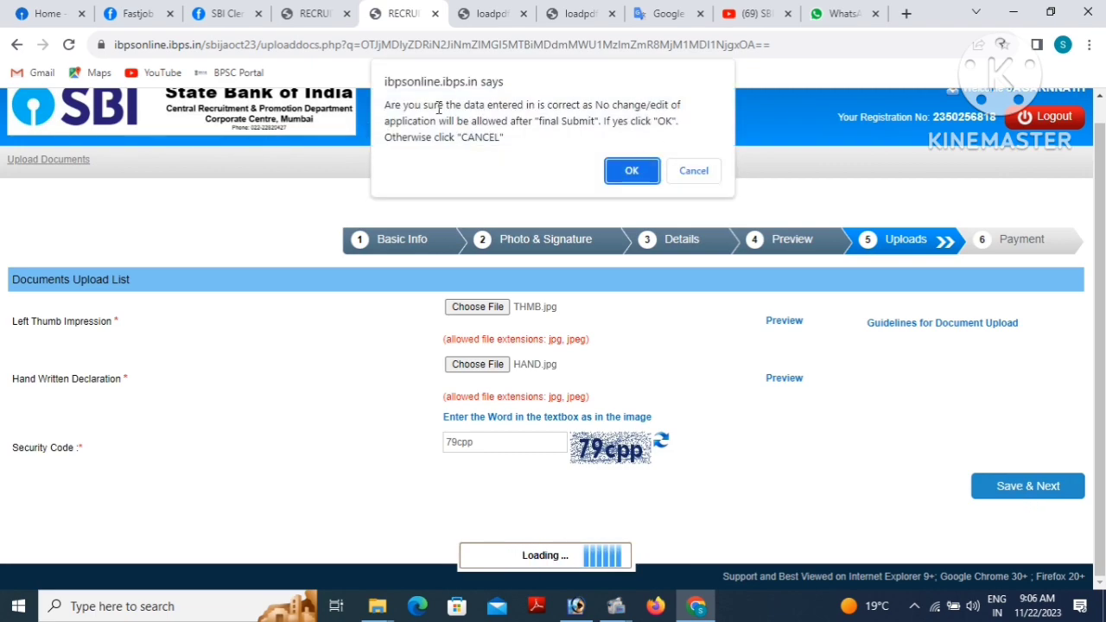
{"action": "left_click", "coordinate": [632, 173]}
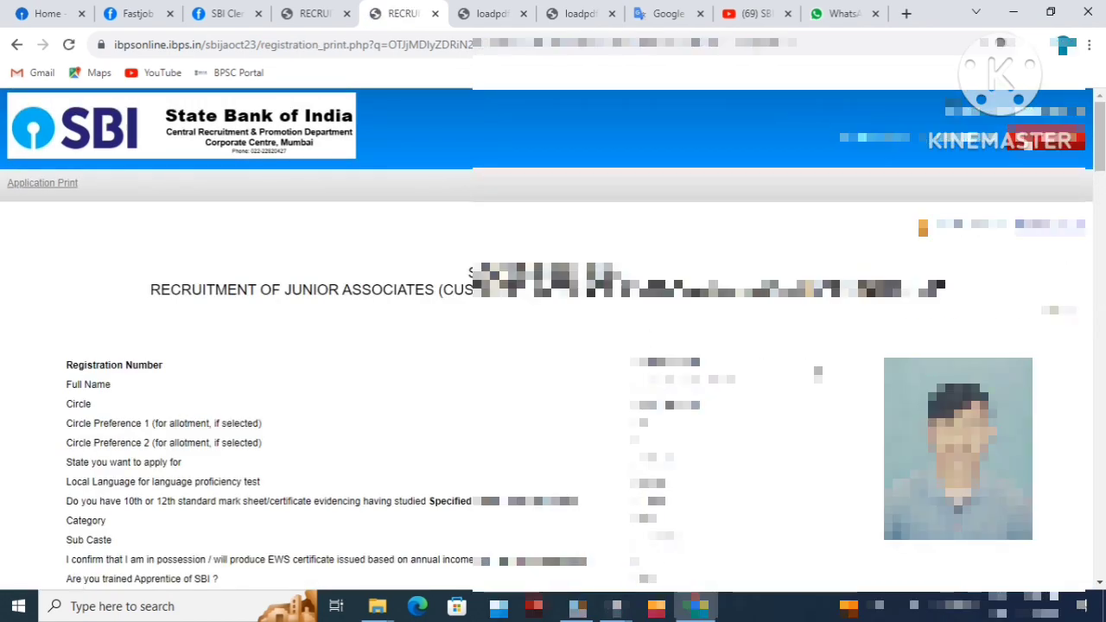
- Review the submitted application through to the thumb impression and hand-written declaration, and open it for printing
{"action": "scroll", "coordinate": [553, 345], "scroll_direction": "down", "scroll_amount": 15}
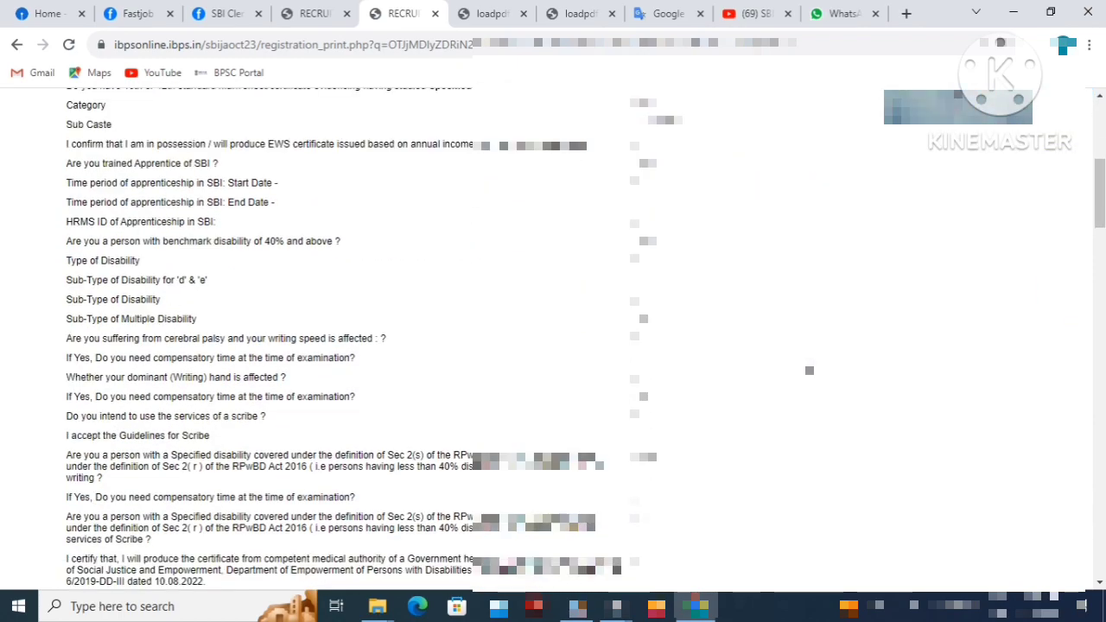
{"action": "scroll", "coordinate": [553, 345], "scroll_direction": "down", "scroll_amount": 15}
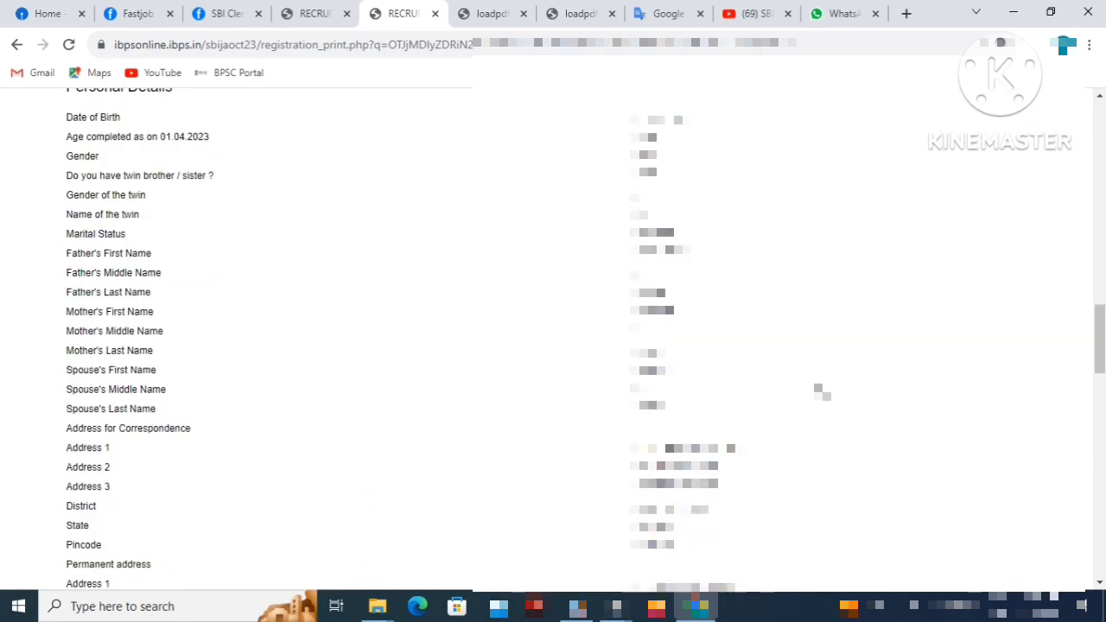
{"action": "scroll", "coordinate": [366, 425], "scroll_direction": "down", "scroll_amount": 10}
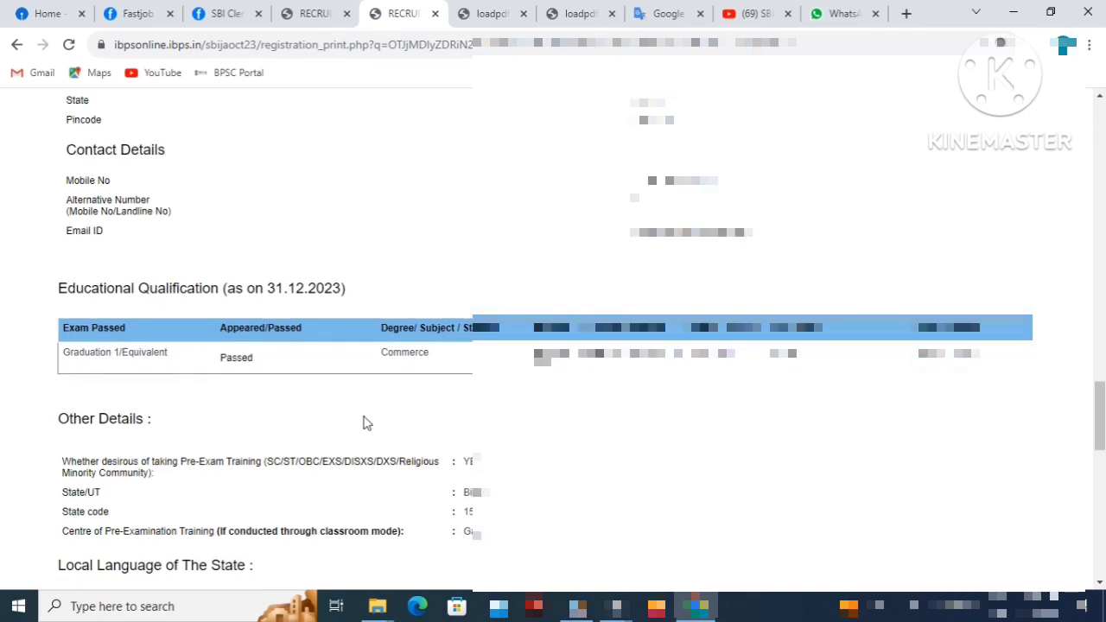
{"action": "scroll", "coordinate": [255, 378], "scroll_direction": "down", "scroll_amount": 4}
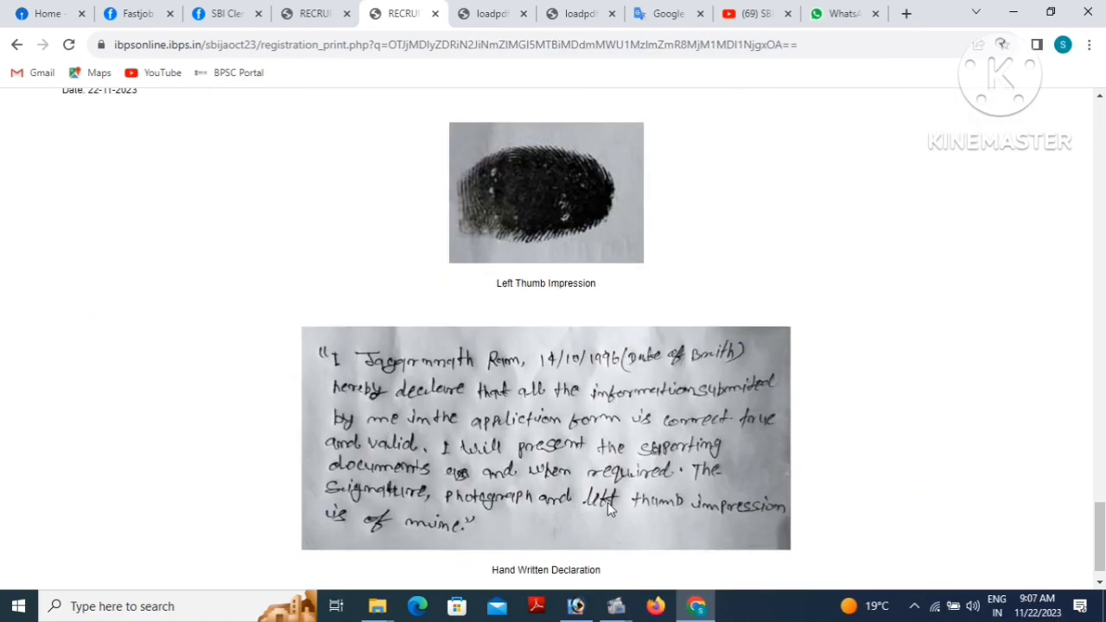
{"action": "scroll", "coordinate": [606, 502], "scroll_direction": "down", "scroll_amount": 1}
{"action": "scroll", "coordinate": [752, 452], "scroll_direction": "up", "scroll_amount": 20}
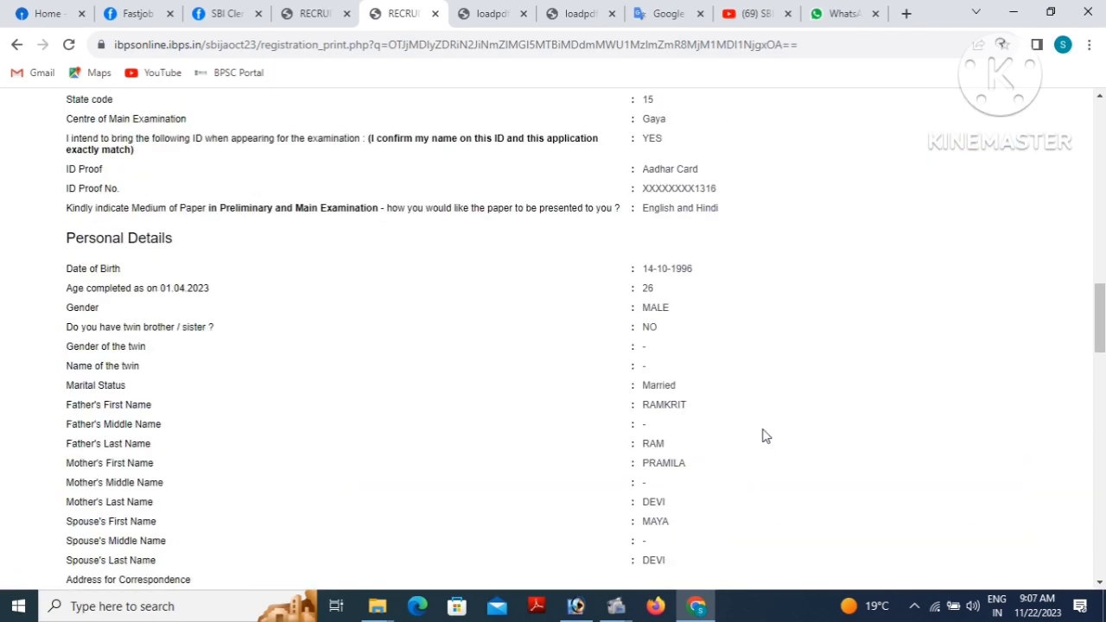
{"action": "scroll", "coordinate": [763, 437], "scroll_direction": "up", "scroll_amount": 15}
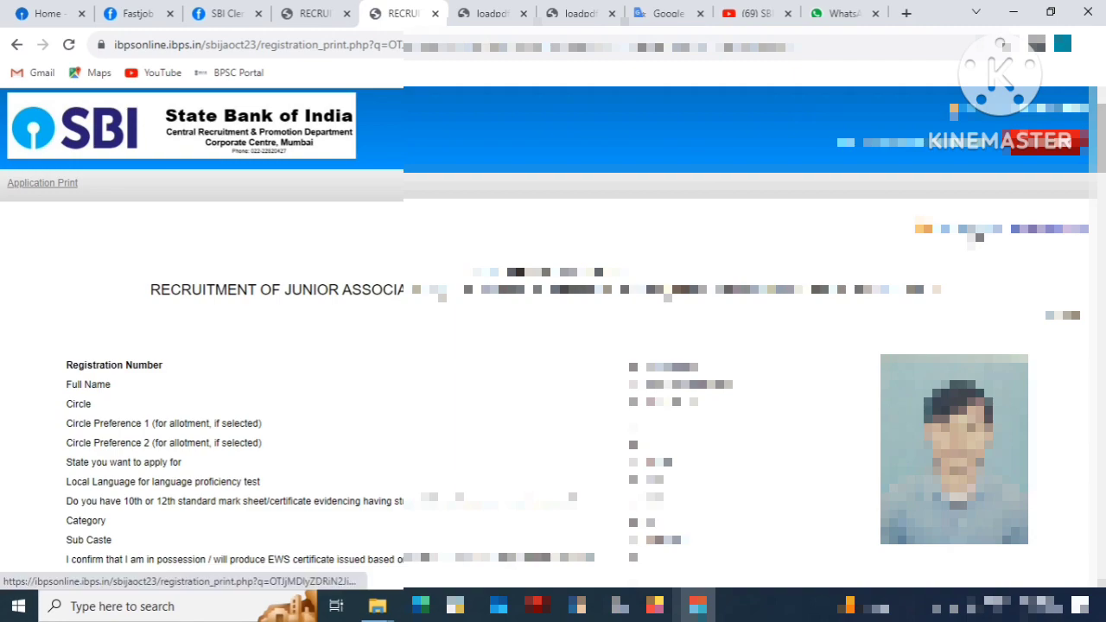
{"action": "left_click", "coordinate": [974, 232]}
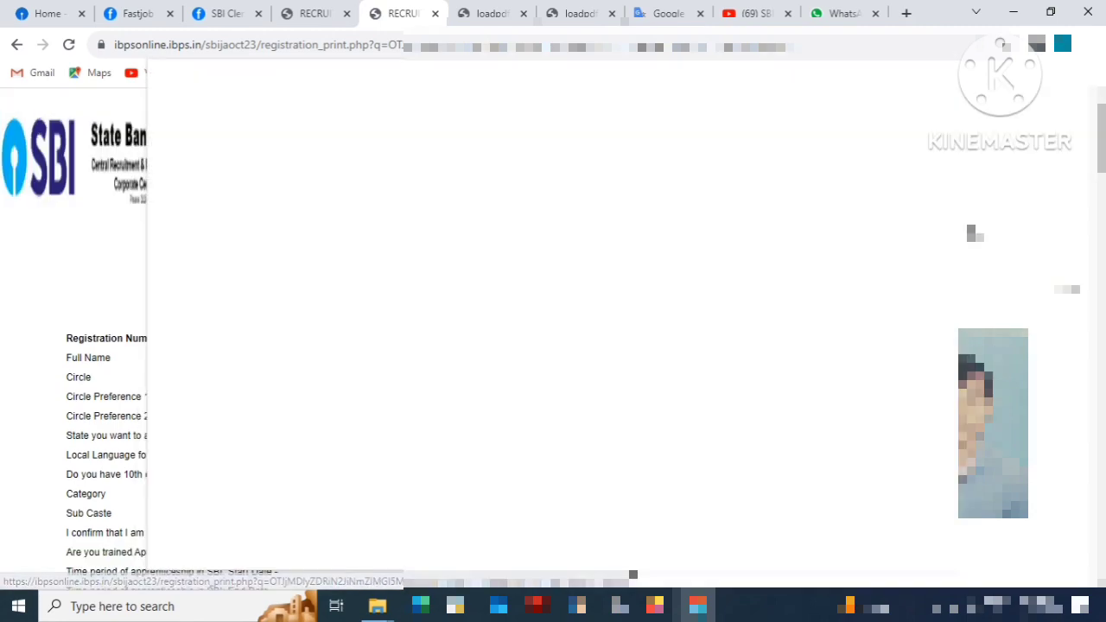